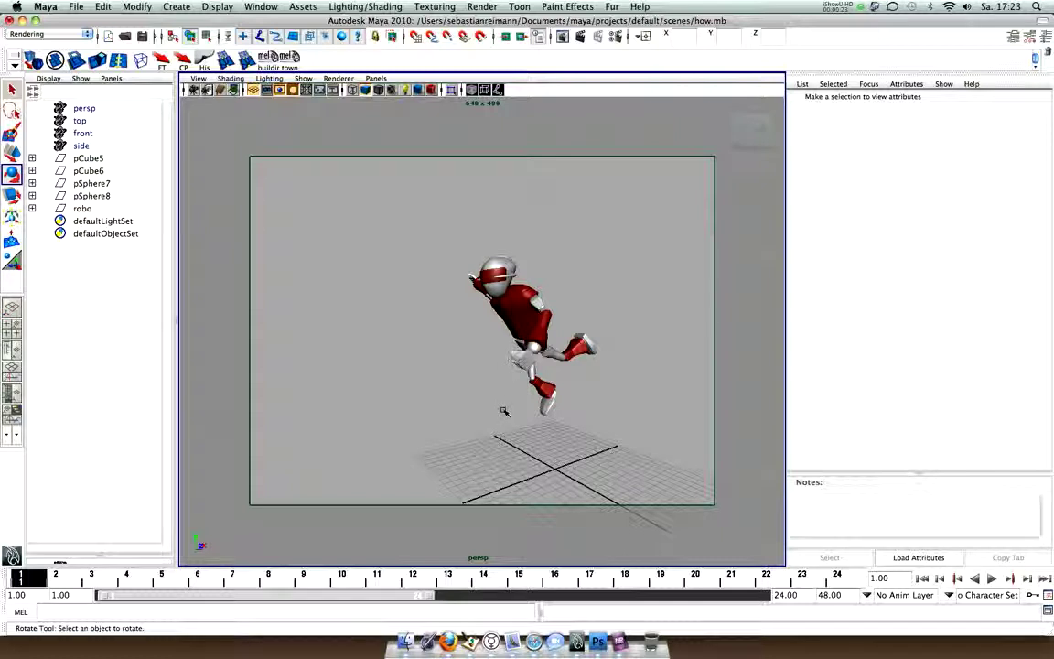
# Open the render settings and switch the renderer to mental ray for the masterLayer
pyautogui.keyDown('alt'); pyautogui.moveTo(502, 411); pyautogui.dragTo(466, 377); pyautogui.keyUp('alt')
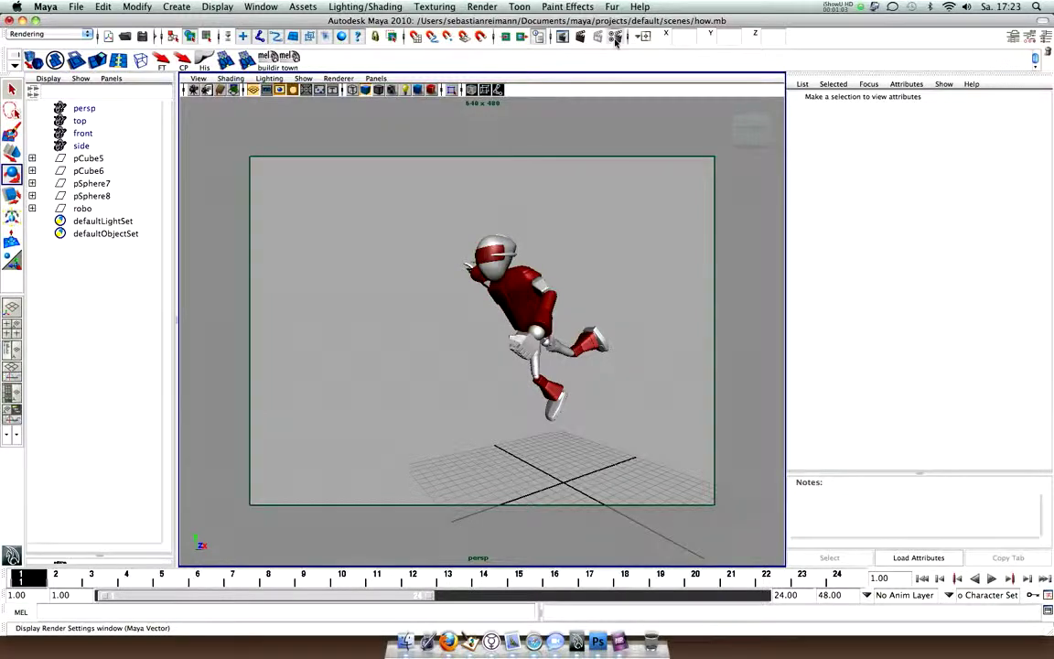
pyautogui.click(616, 39)
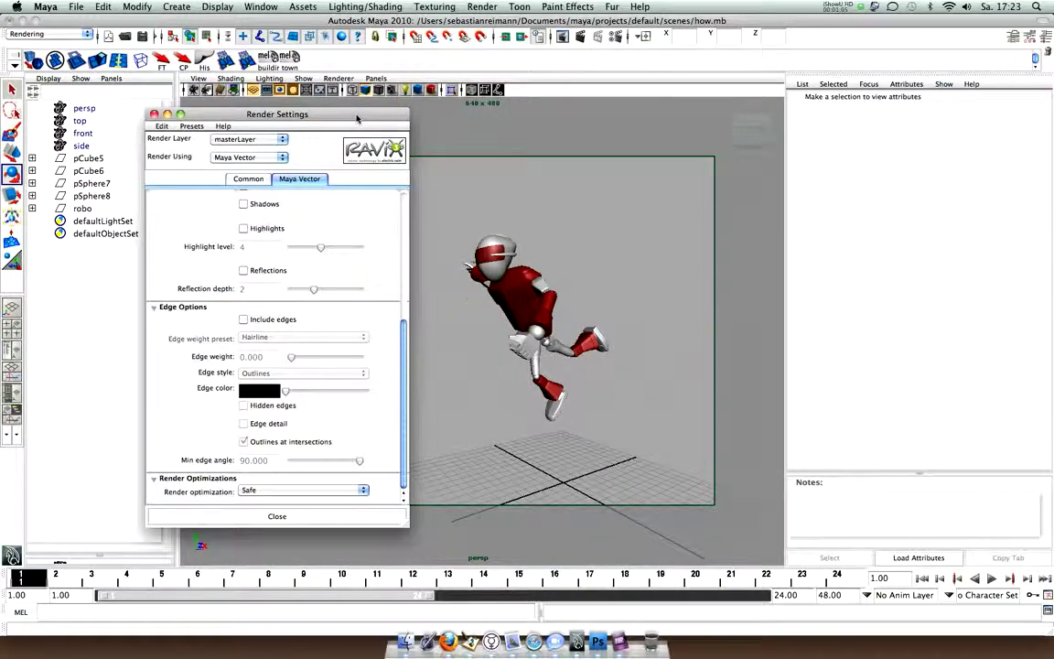
pyautogui.moveTo(322, 112); pyautogui.dragTo(318, 77)
pyautogui.click(278, 106)
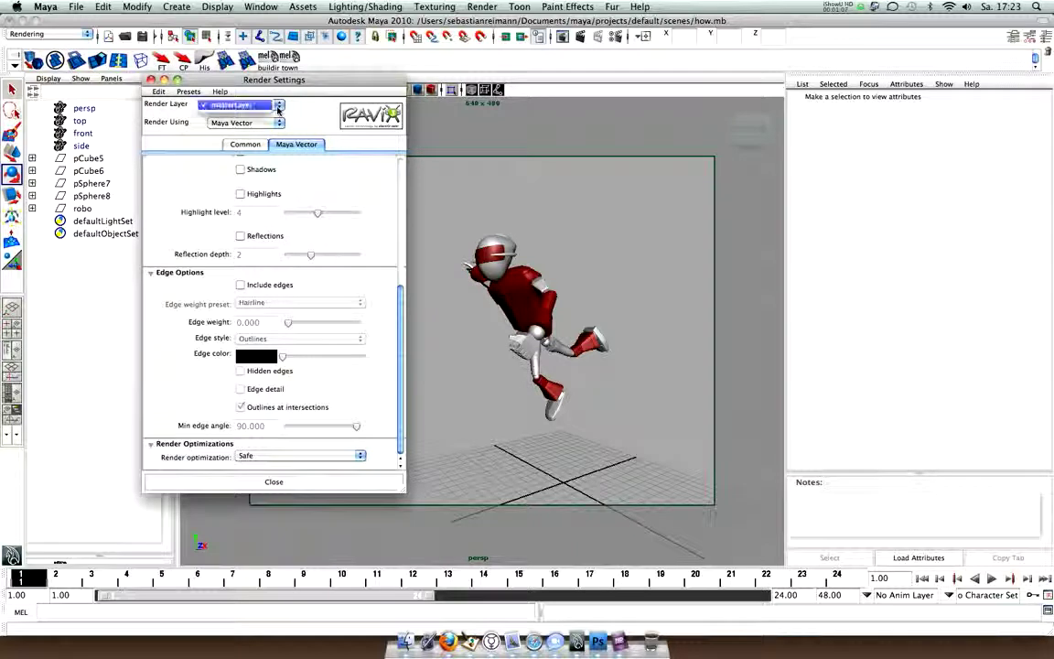
pyautogui.click(277, 105)
pyautogui.click(278, 122)
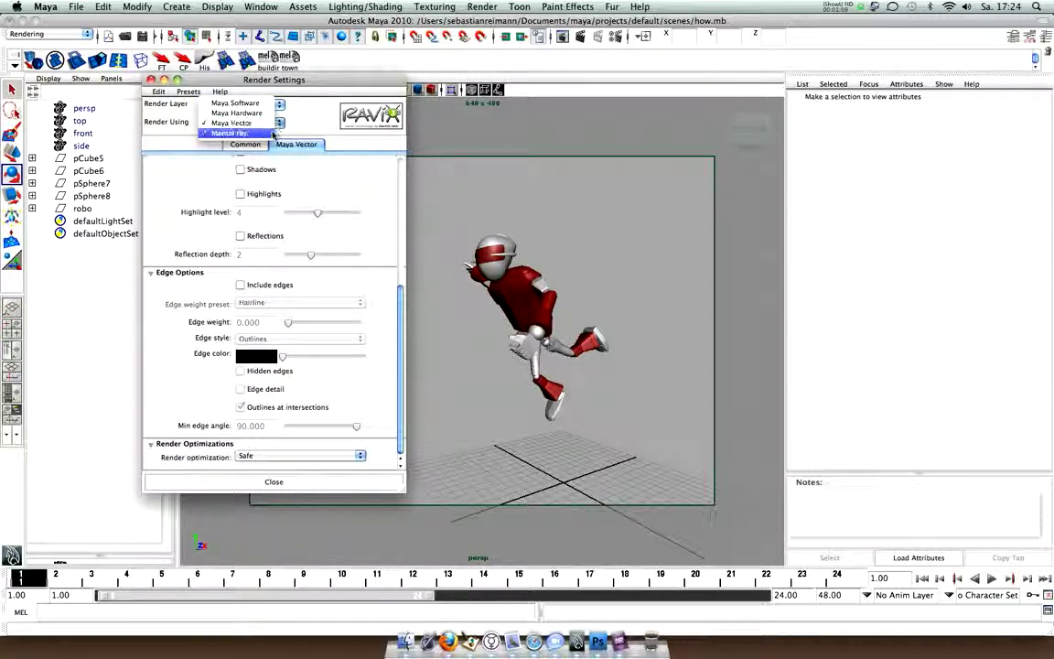
pyautogui.click(272, 134)
pyautogui.click(279, 105)
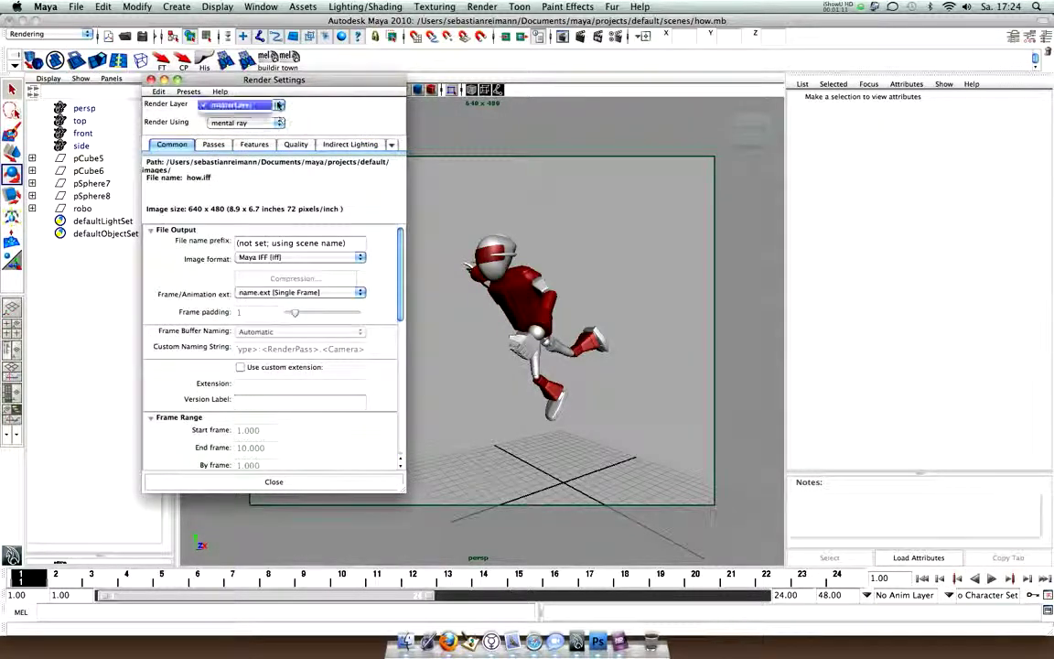
pyautogui.click(265, 103)
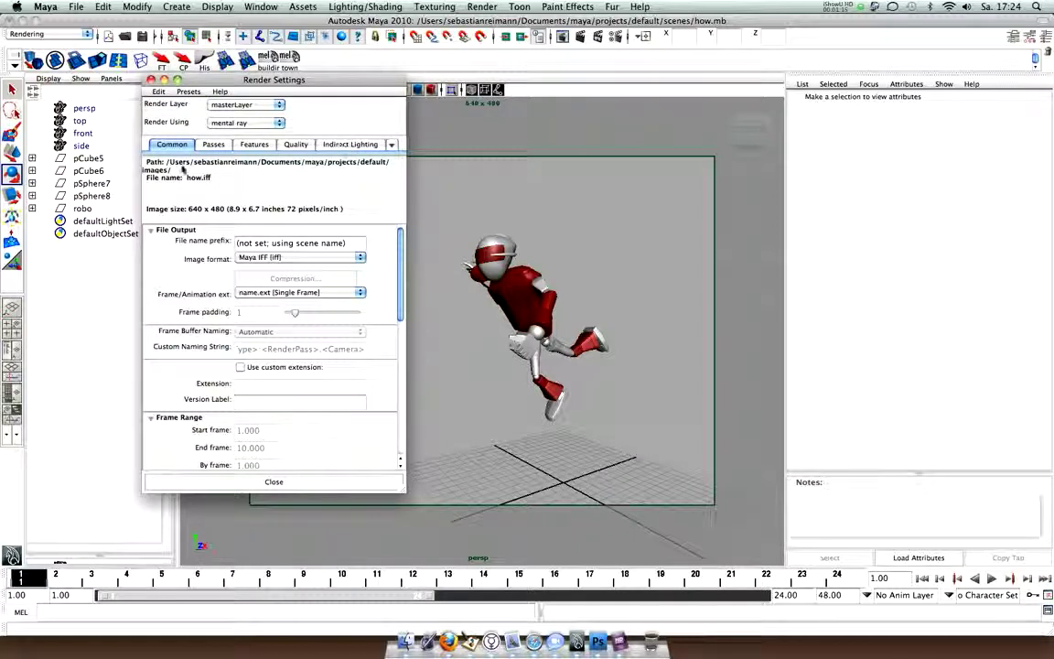
# Set the render image size to the HD 720 preset
pyautogui.scroll(-5, 229, 216)
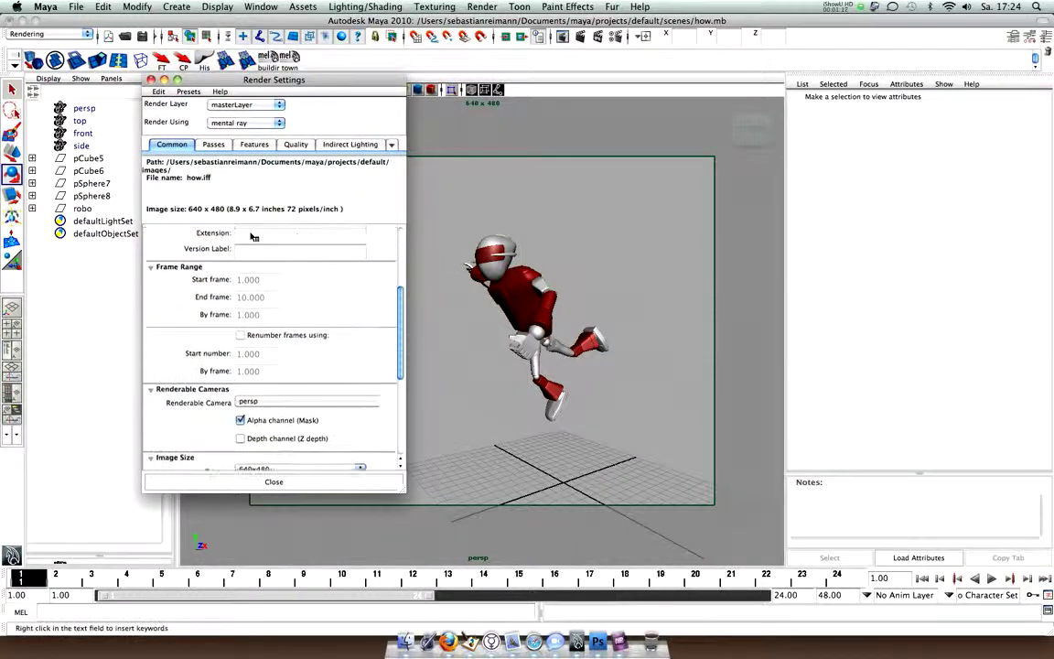
pyautogui.scroll(-3, 270, 234)
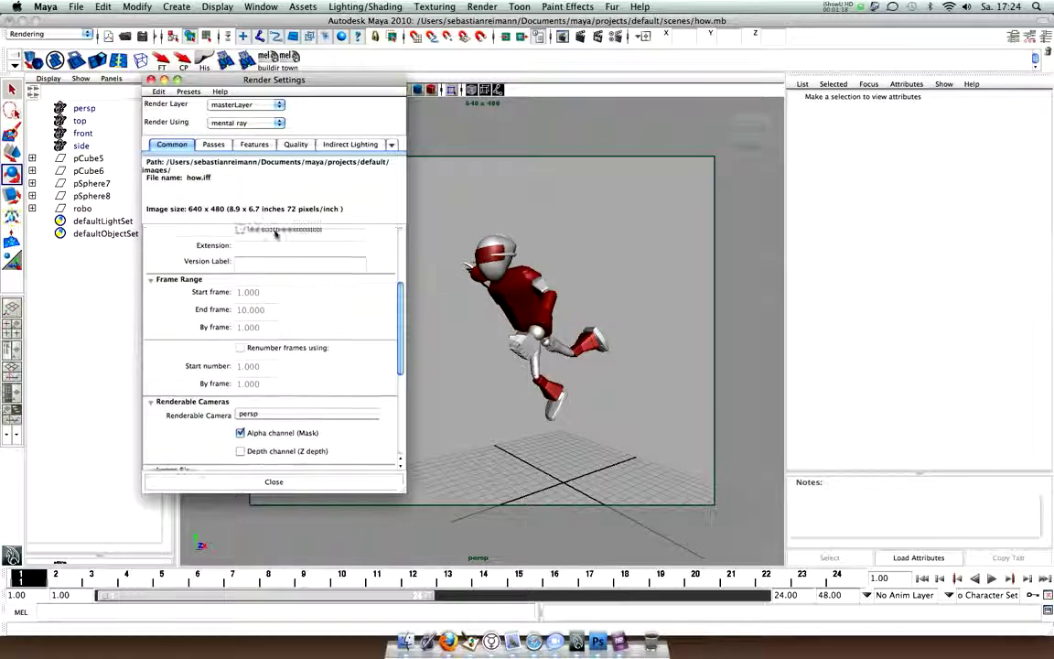
pyautogui.scroll(-3, 275, 239)
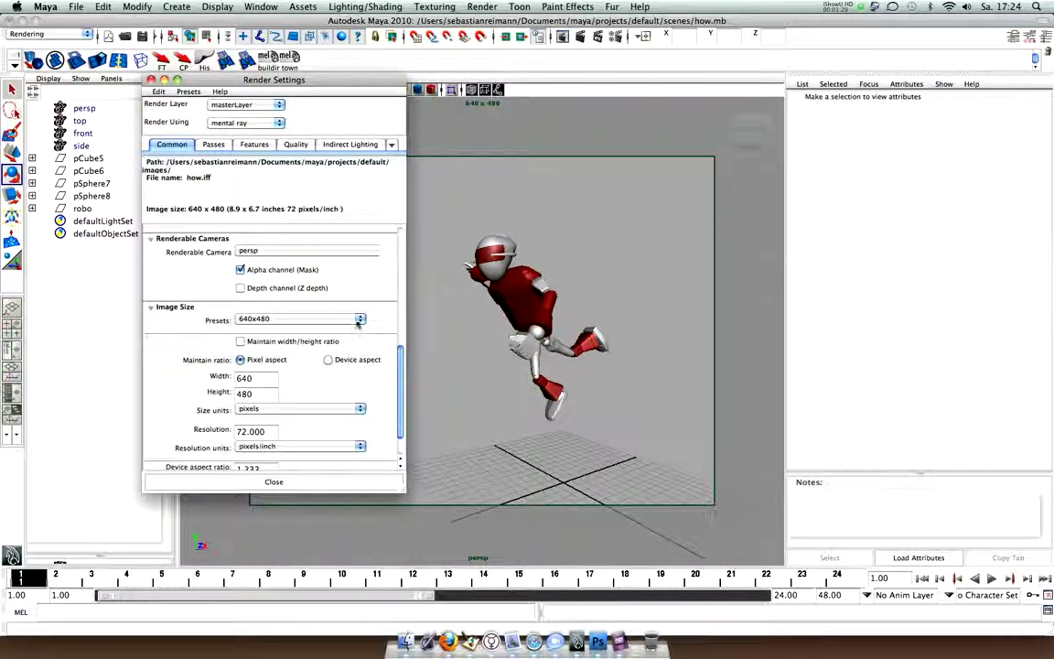
pyautogui.click(361, 319)
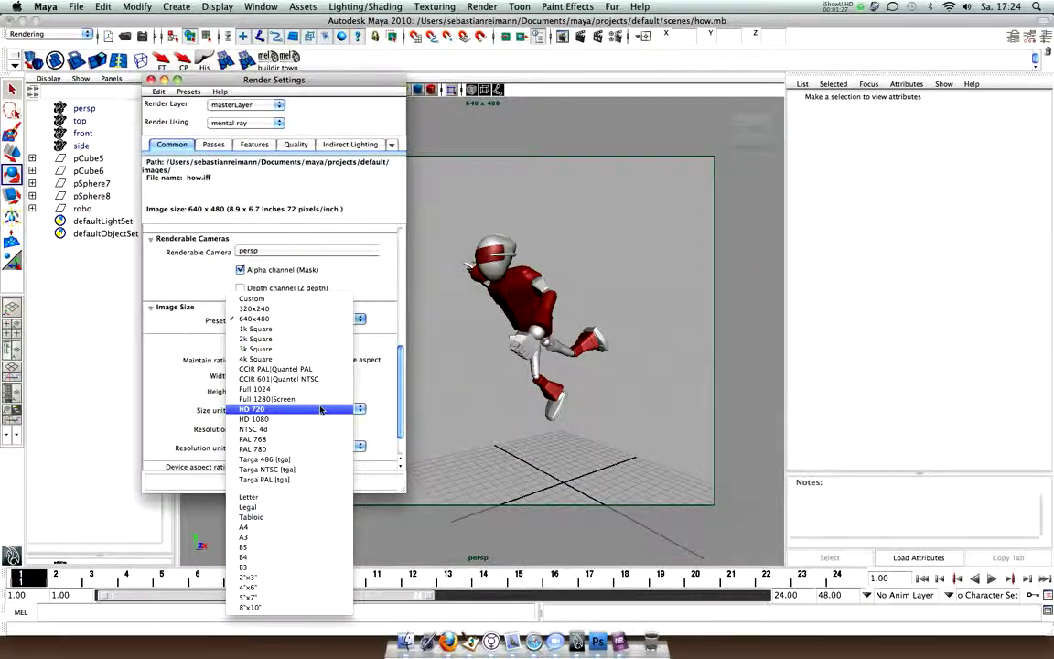
pyautogui.click(320, 409)
# Set the render image resolution to 300 pixels/inch
pyautogui.scroll(-2, 323, 404)
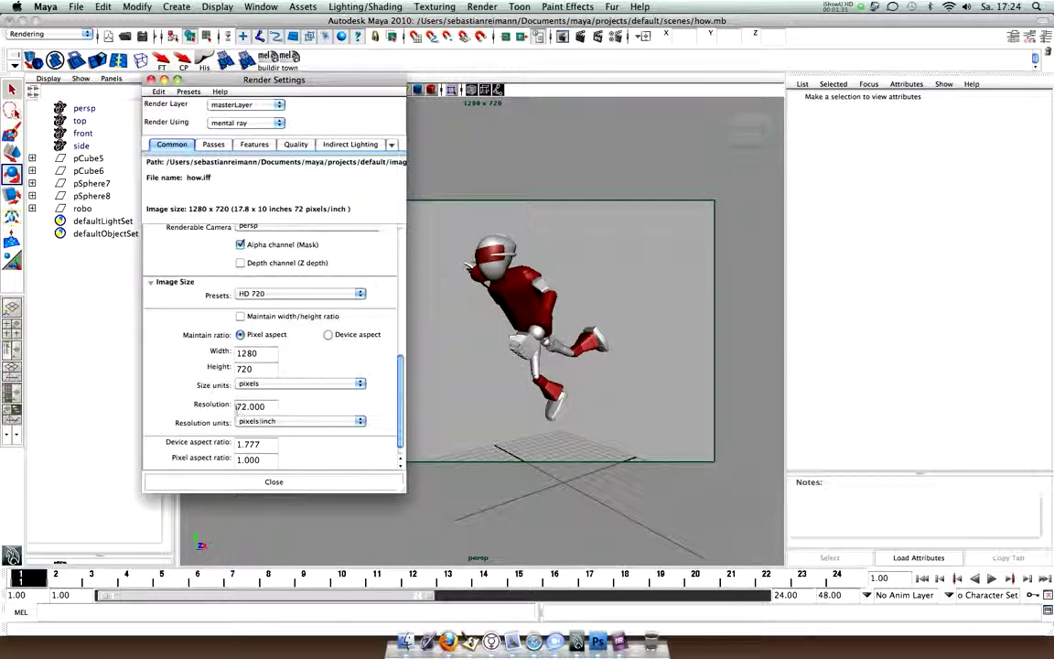
pyautogui.moveTo(263, 408); pyautogui.dragTo(192, 412)
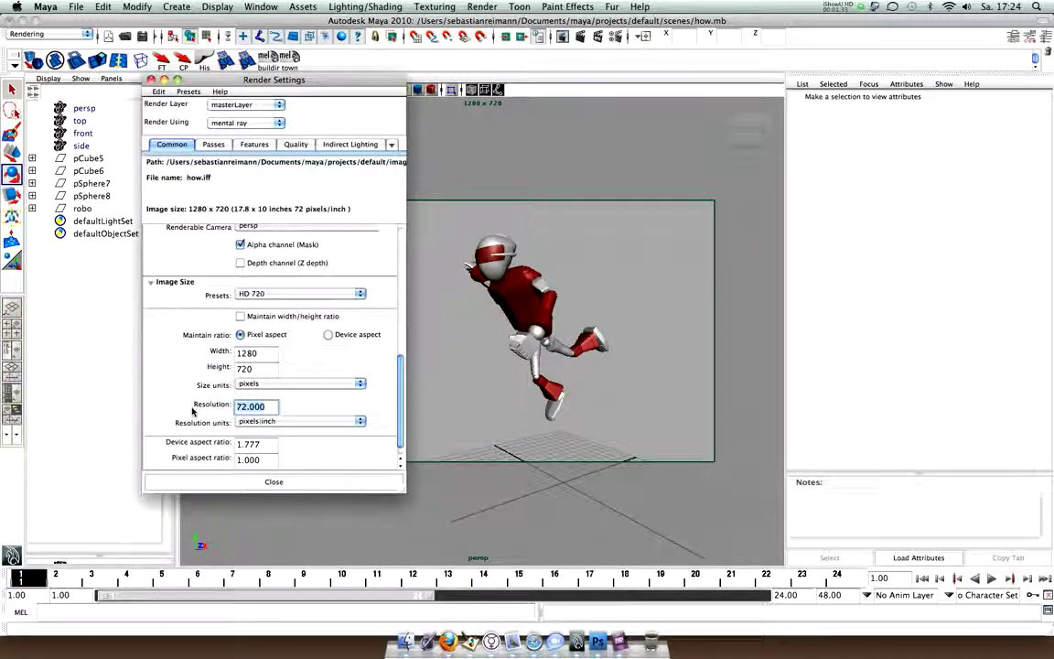
pyautogui.write('300')
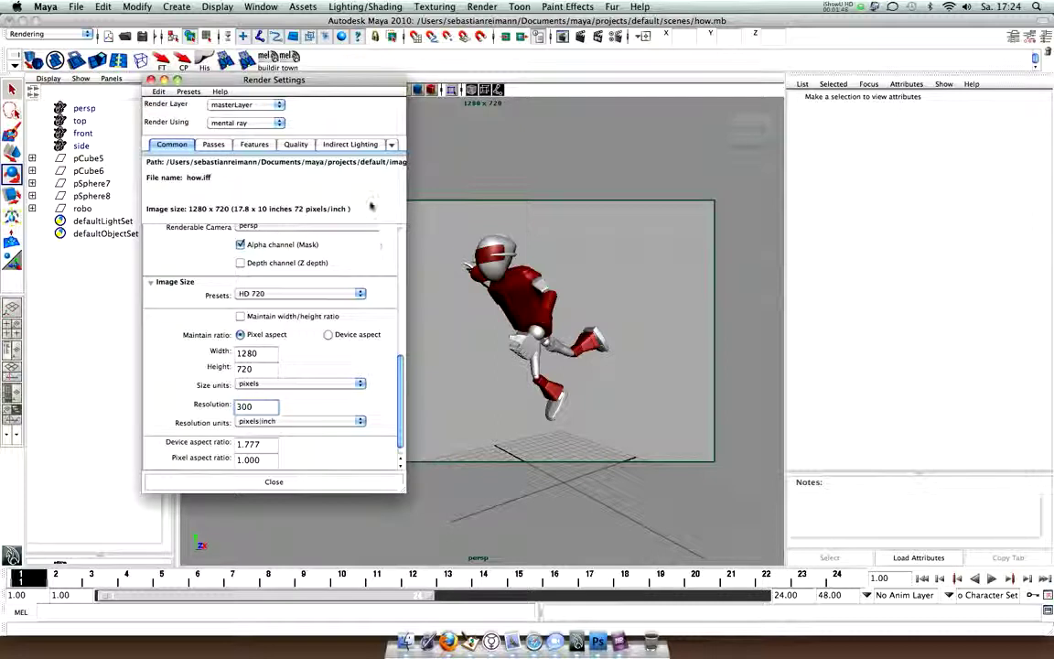
pyautogui.press('Return')
# Turn on Final Gathering by creating a Physical Sun and Sky environment and deleting that environment again
pyautogui.click(350, 145)
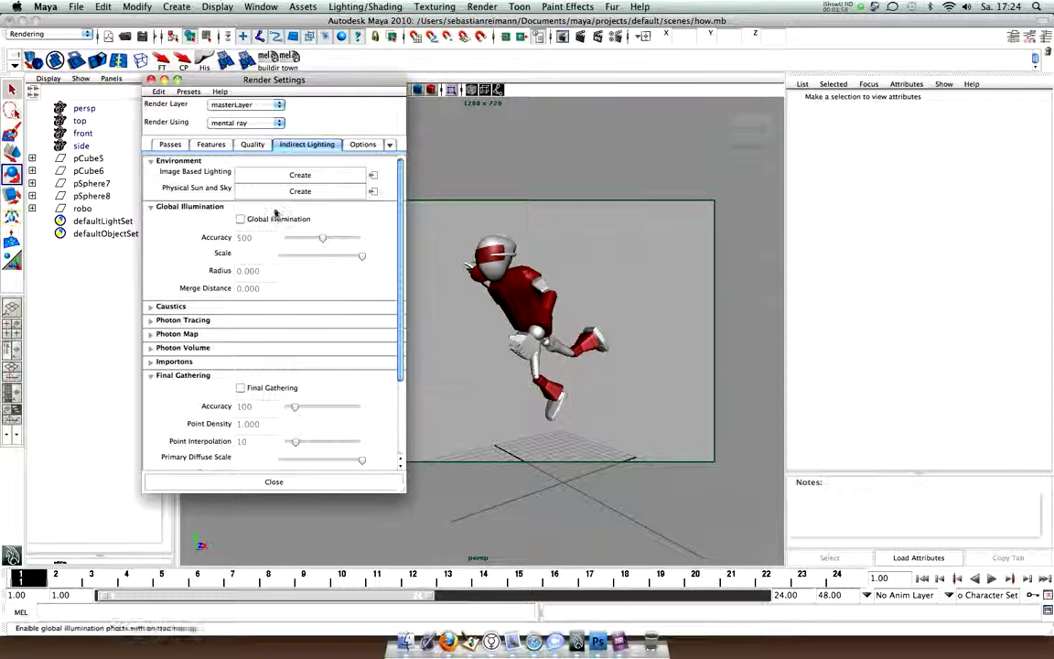
pyautogui.click(245, 190)
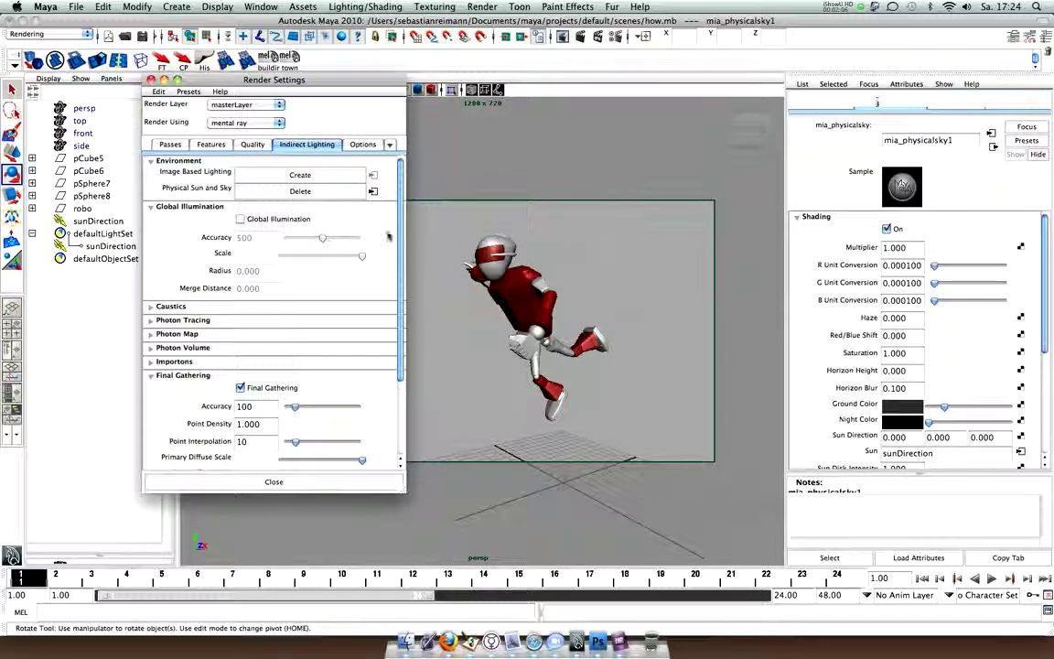
pyautogui.click(311, 191)
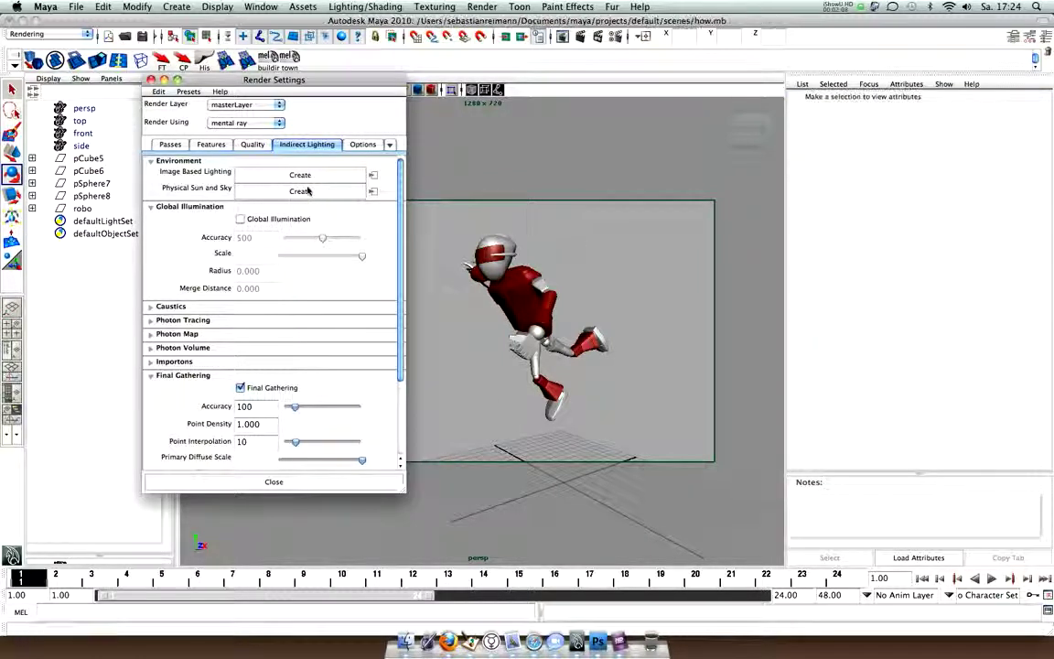
# Create an Image Based Lighting environment and load 1282051_30615279.jpg from the desktop as its image
pyautogui.click(256, 175)
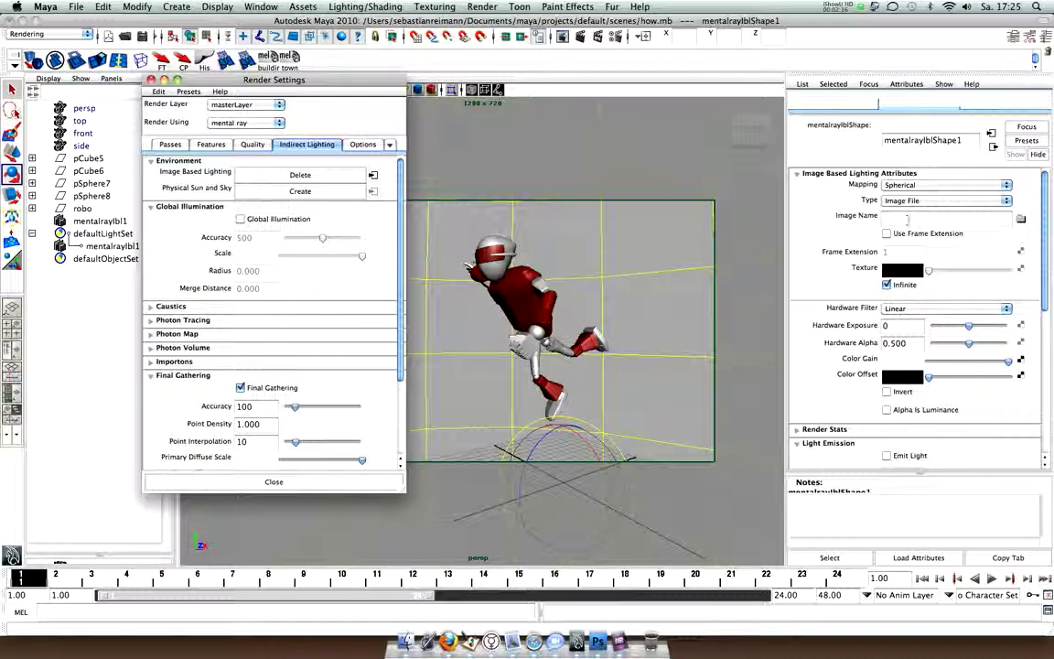
pyautogui.click(1021, 221)
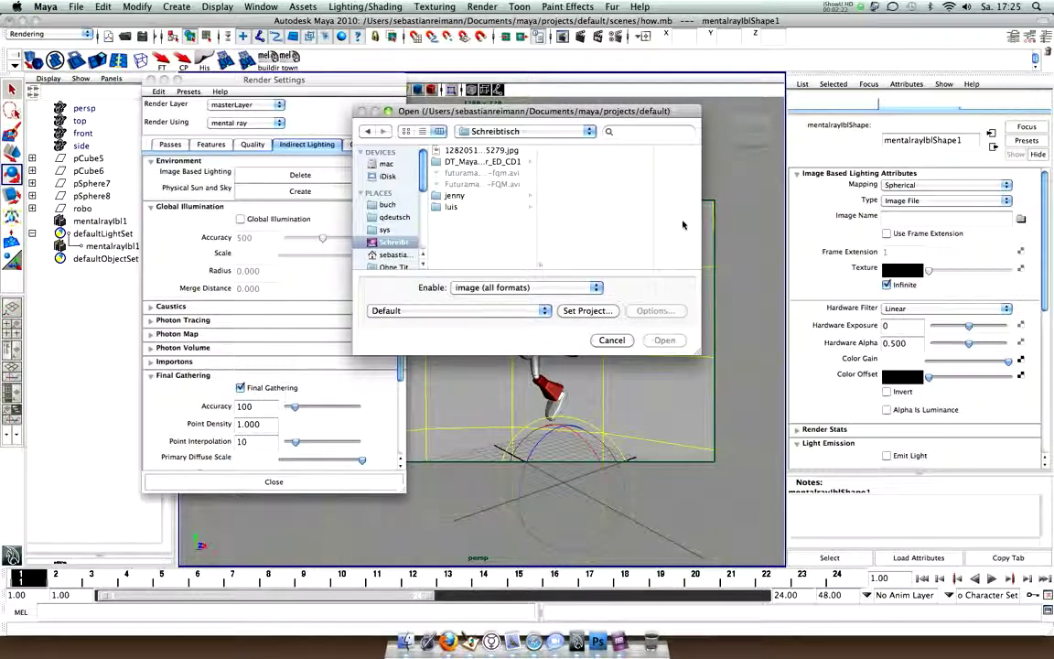
pyautogui.click(477, 150)
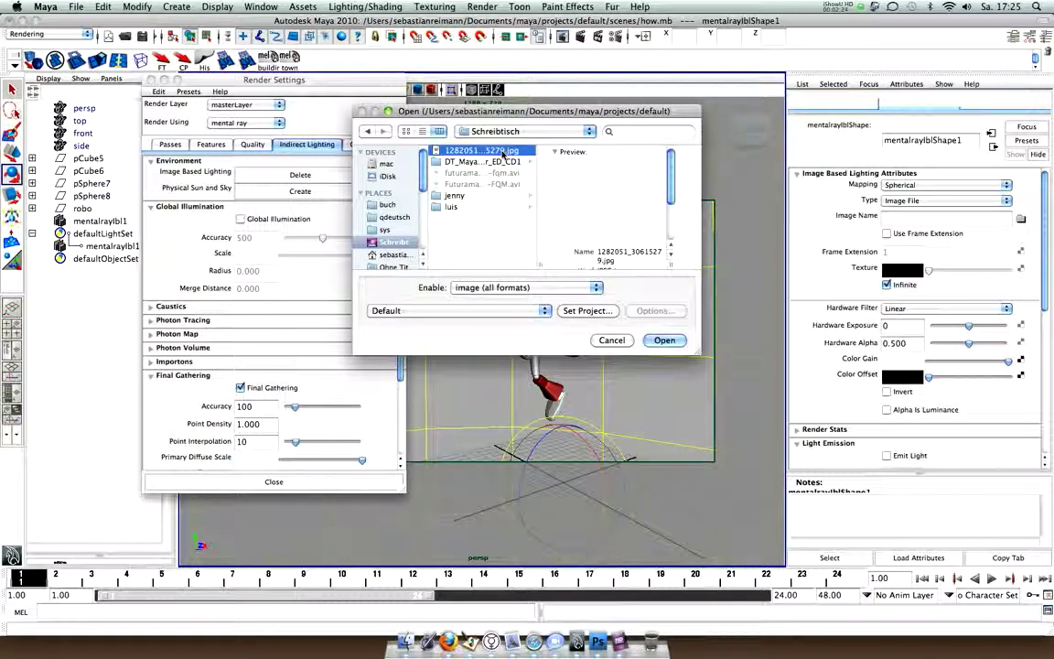
pyautogui.click(665, 340)
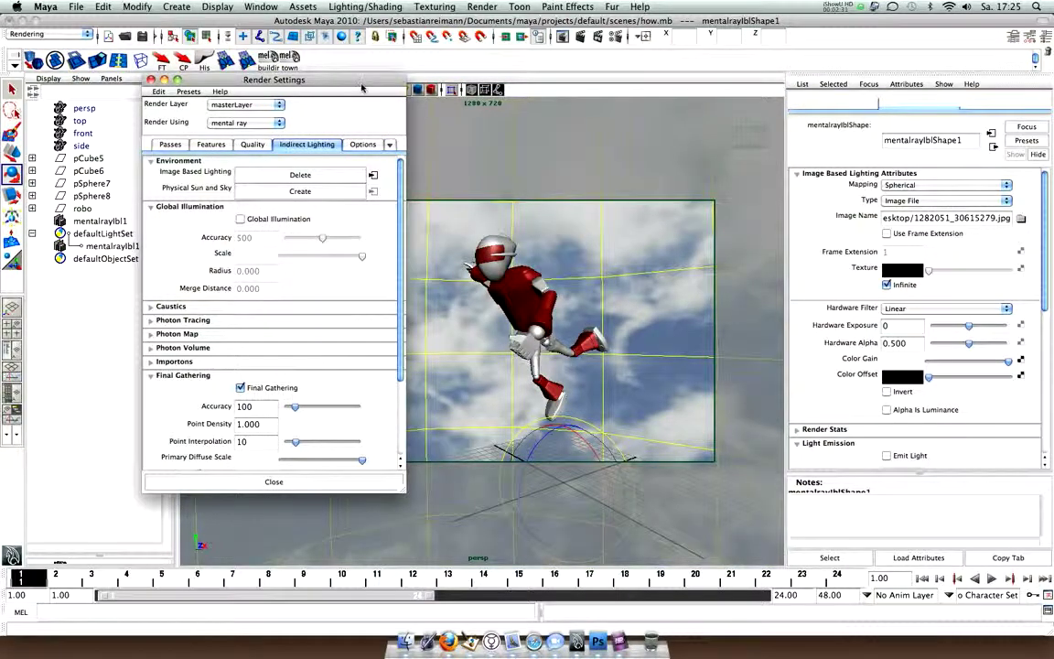
pyautogui.moveTo(328, 80); pyautogui.dragTo(243, 89)
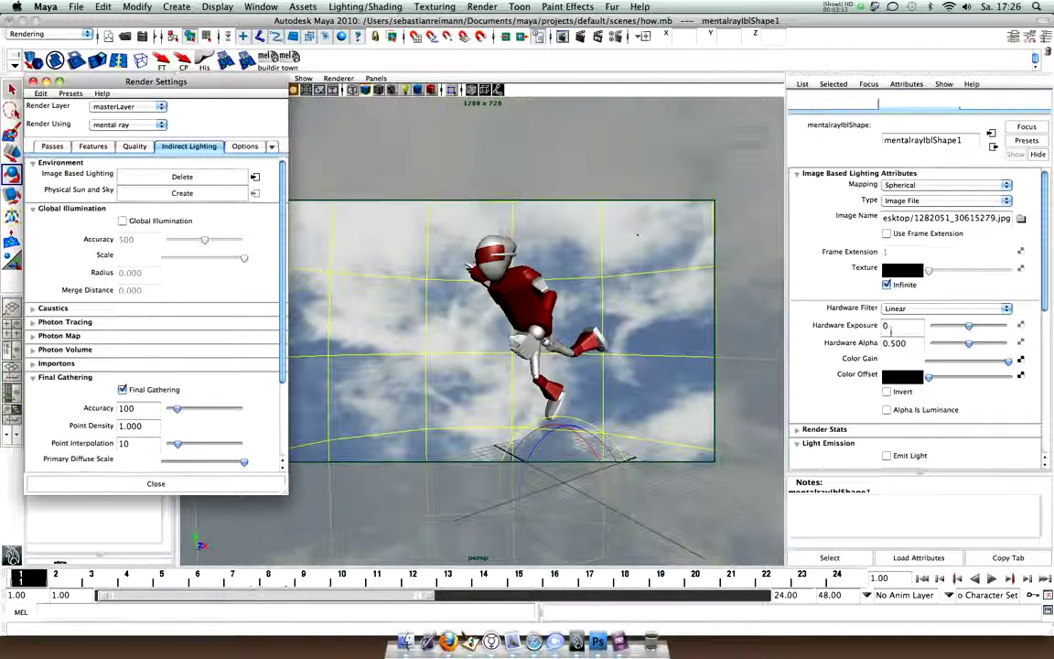
# Enable Emit Light for the image-based lighting node
pyautogui.scroll(-1, 883, 339)
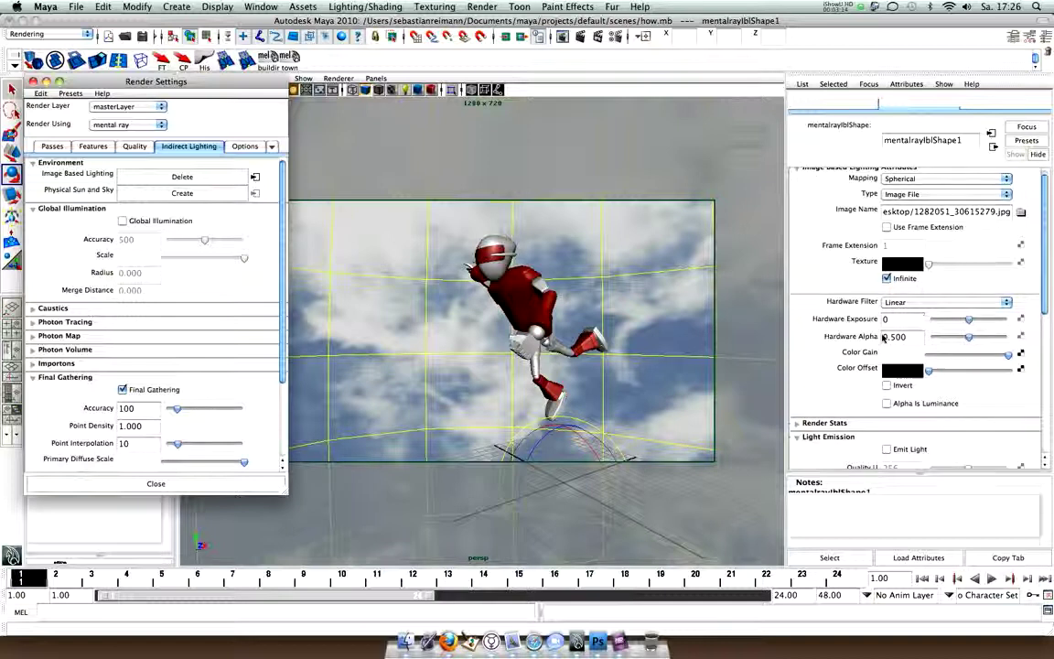
pyautogui.scroll(1, 883, 339)
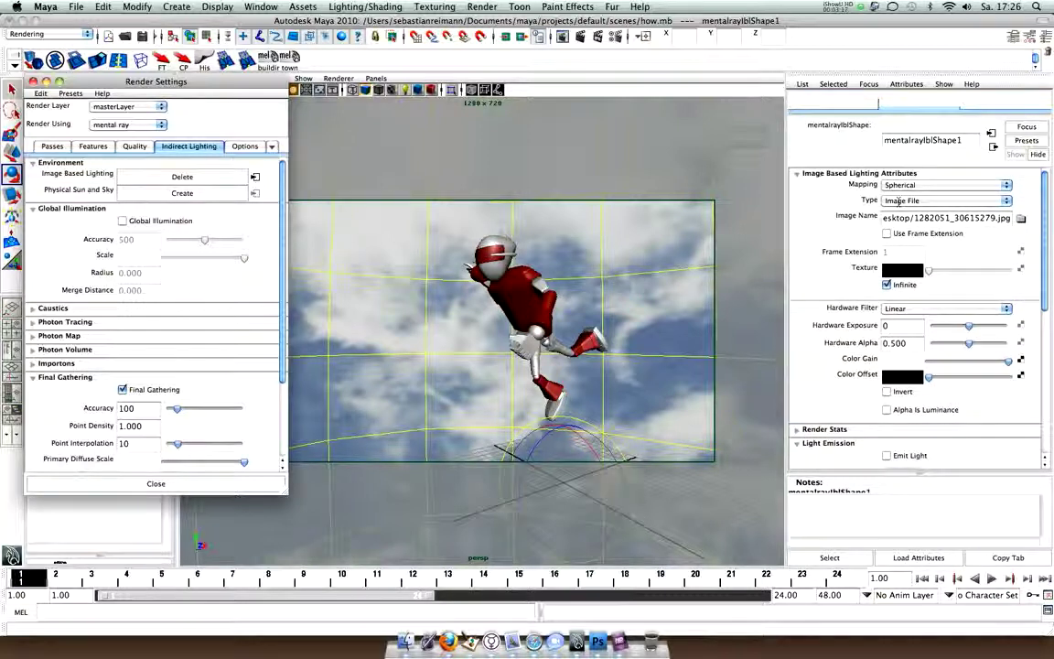
pyautogui.scroll(-1, 943, 355)
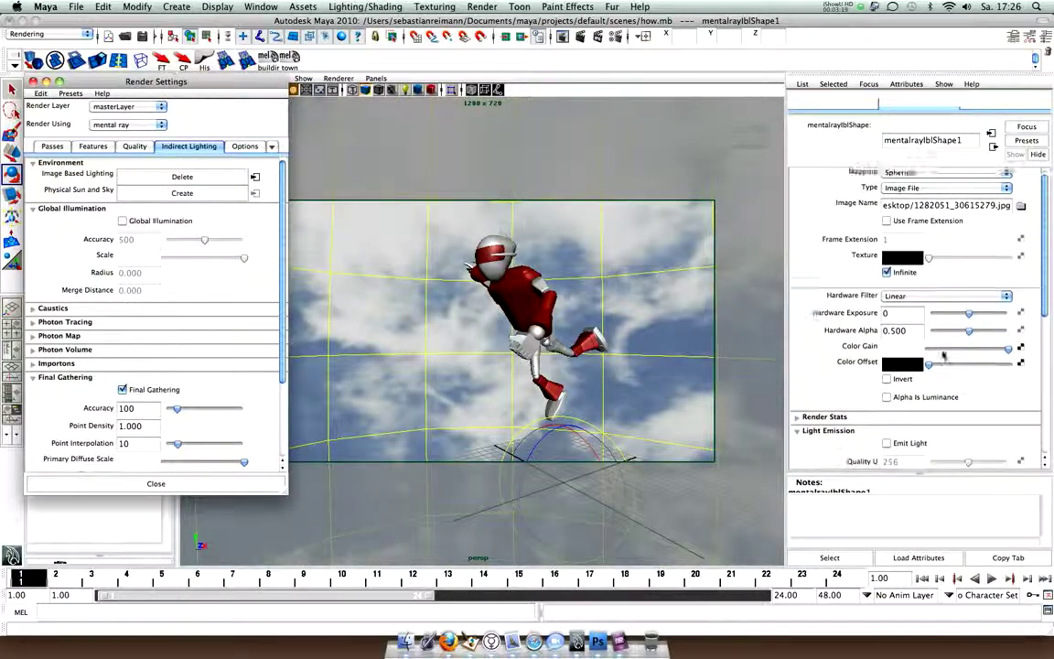
pyautogui.scroll(-6, 944, 355)
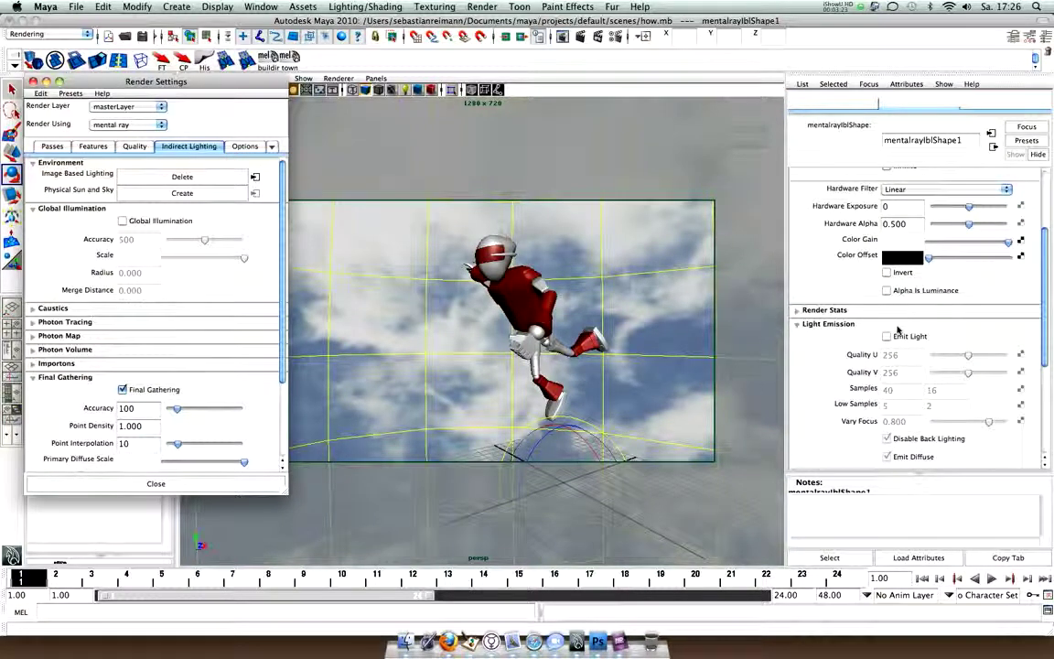
pyautogui.click(886, 337)
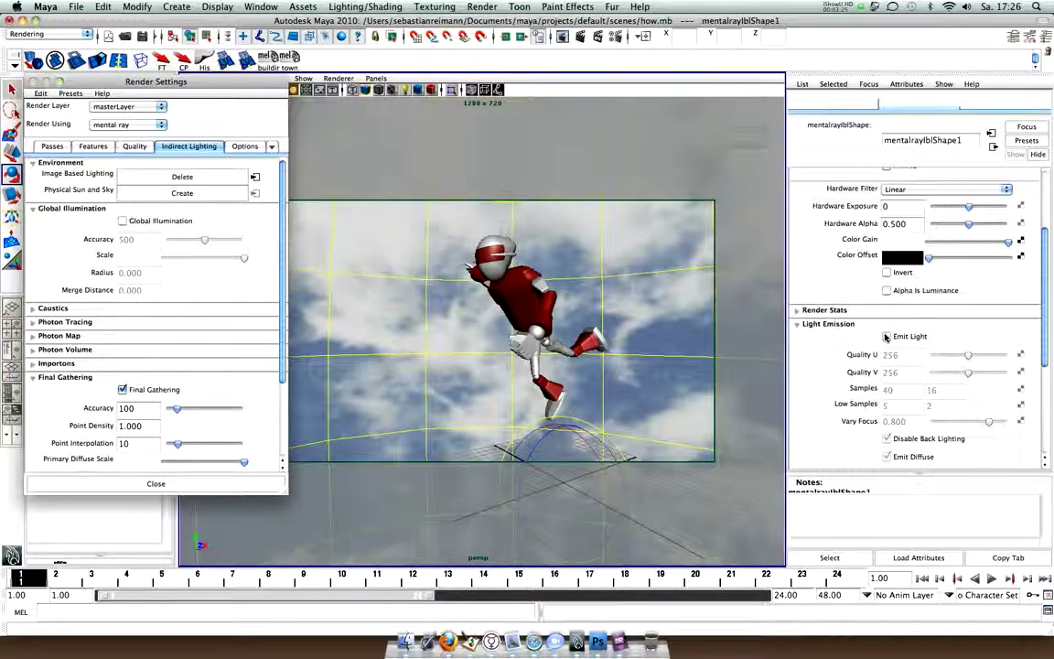
pyautogui.click(886, 336)
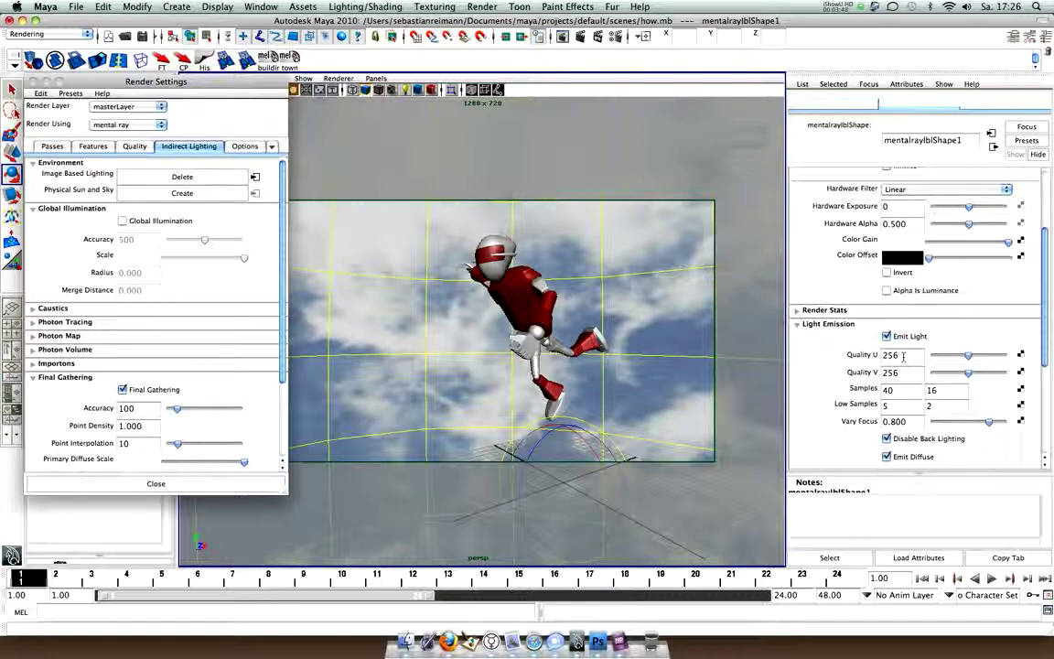
# Set the light emission Quality U and Quality V of the image-based lighting node to 64 each
pyautogui.doubleClick(901, 355)
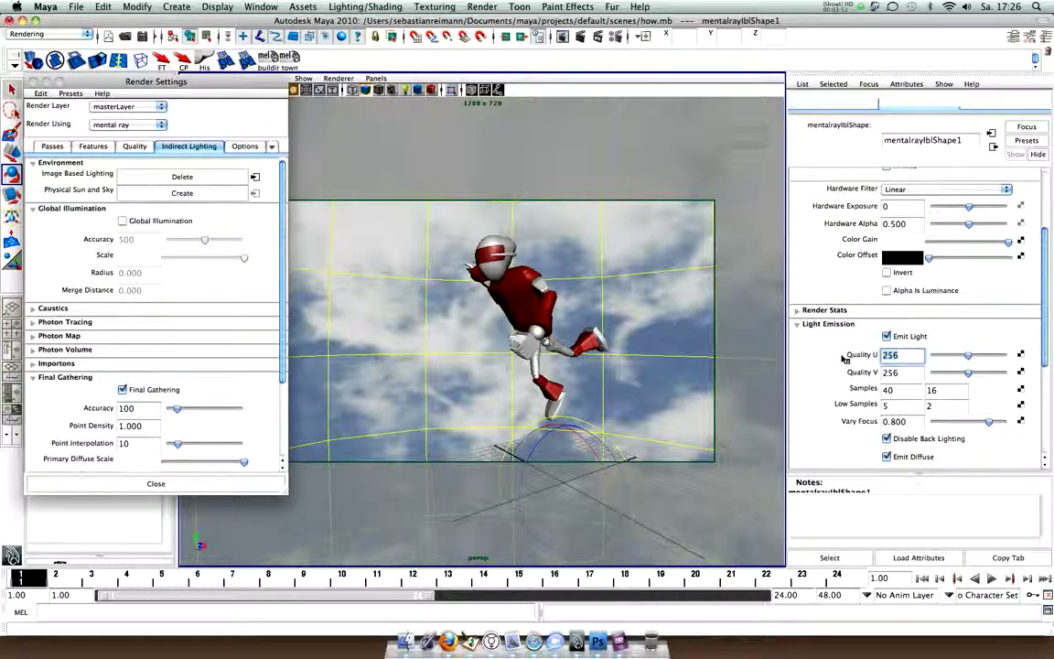
pyautogui.write('64')
pyautogui.press('Tab')
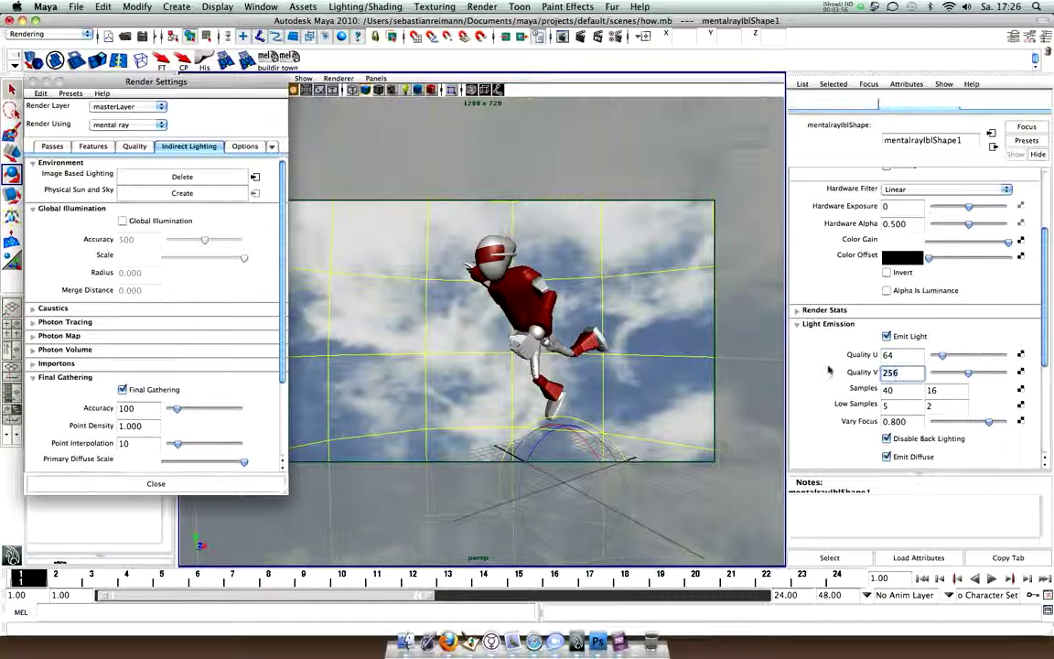
pyautogui.write('64')
pyautogui.press('Return')
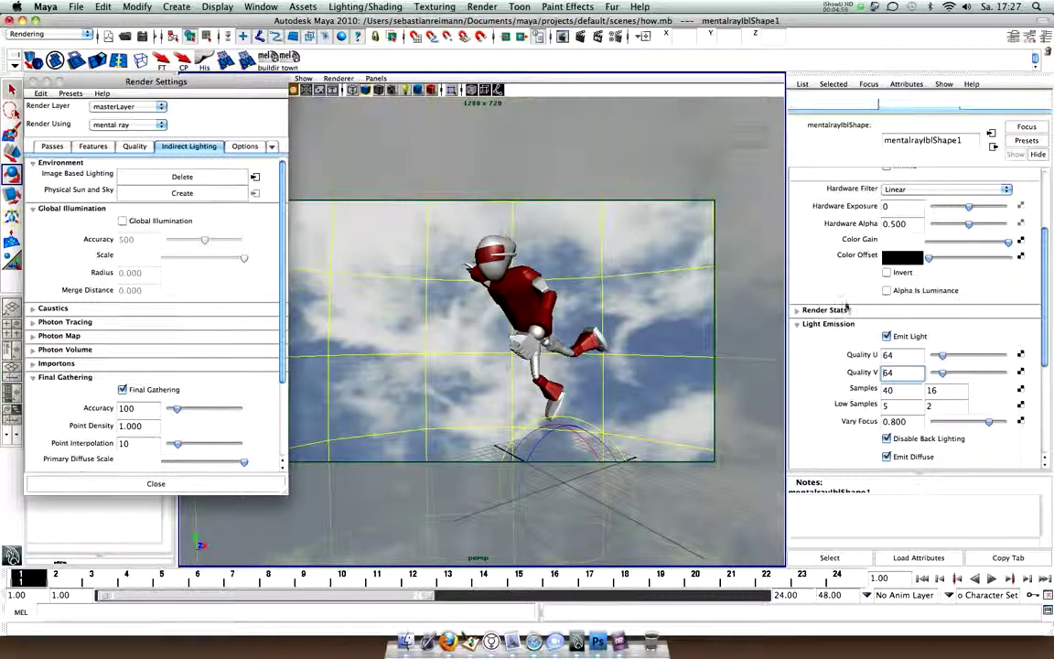
pyautogui.scroll(-2, 942, 340)
pyautogui.scroll(-8, 942, 340)
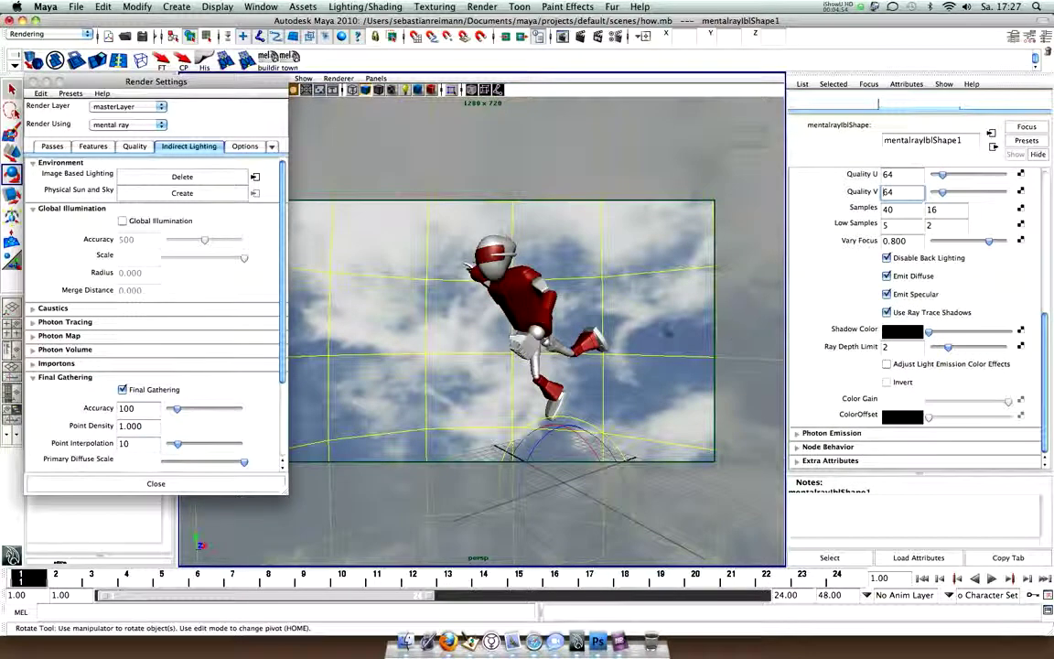
# Set the Final Gathering accuracy to 300 in the indirect lighting render settings
pyautogui.click(154, 408)
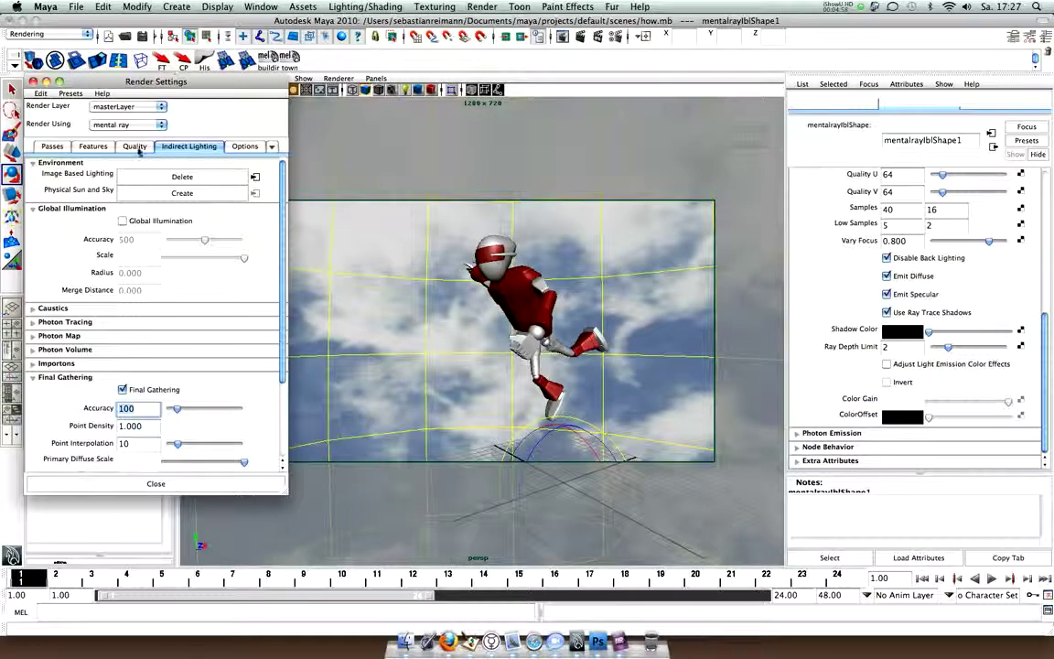
pyautogui.moveTo(144, 83); pyautogui.dragTo(200, 70)
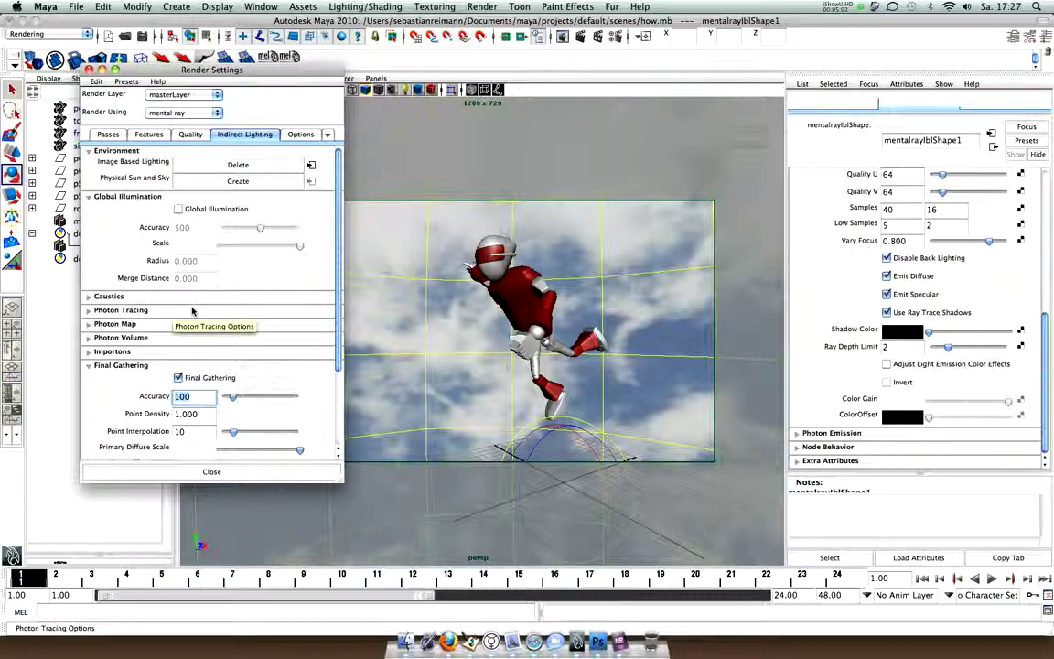
pyautogui.write('30')
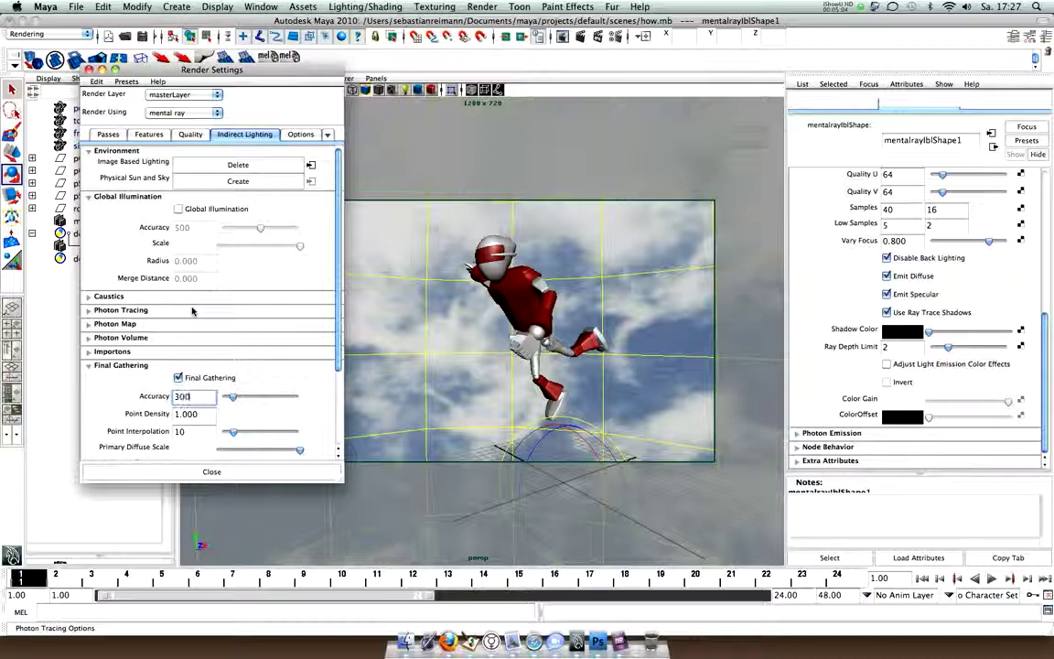
pyautogui.write('0')
pyautogui.scroll(-5, 274, 353)
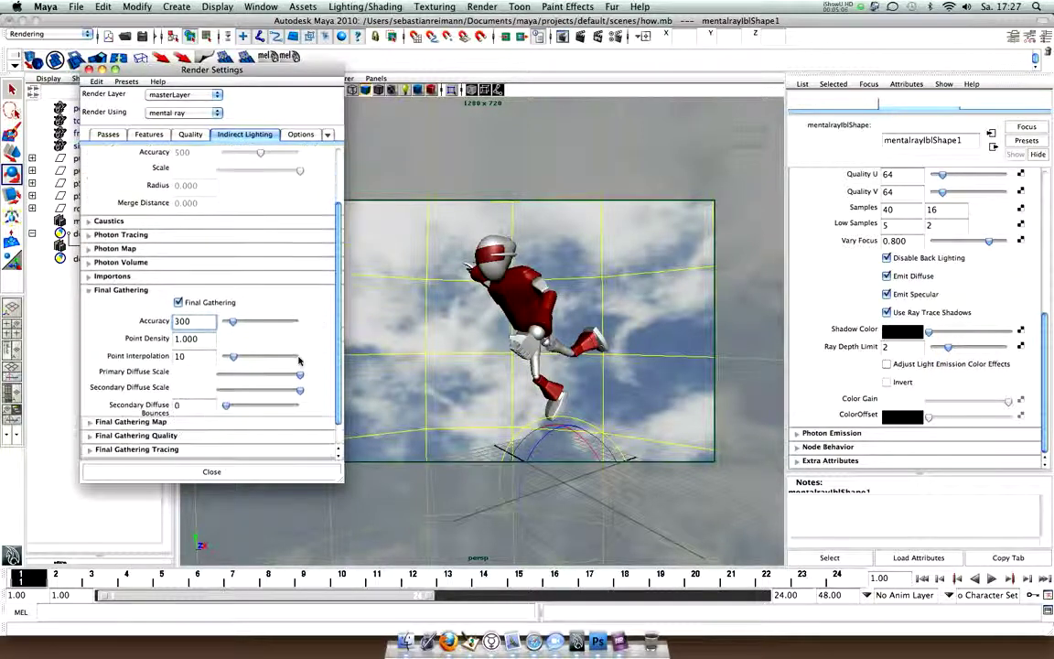
# Set the Final Gathering Point Interpolation to 15 in the indirect lighting render settings
pyautogui.click(197, 355)
pyautogui.press('BackSpace')
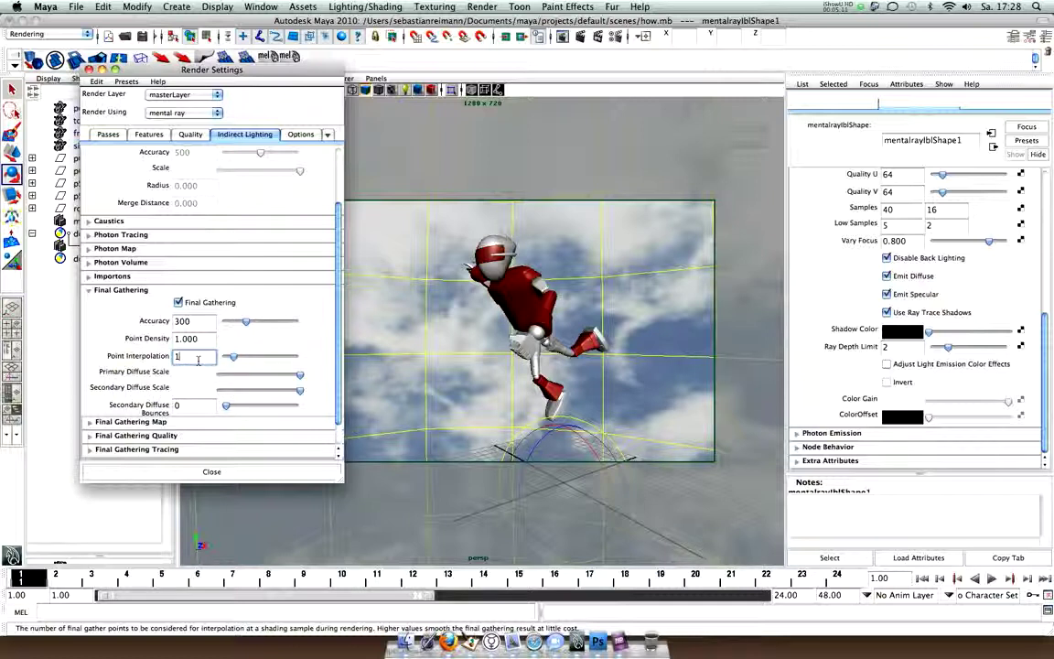
pyautogui.write('5')
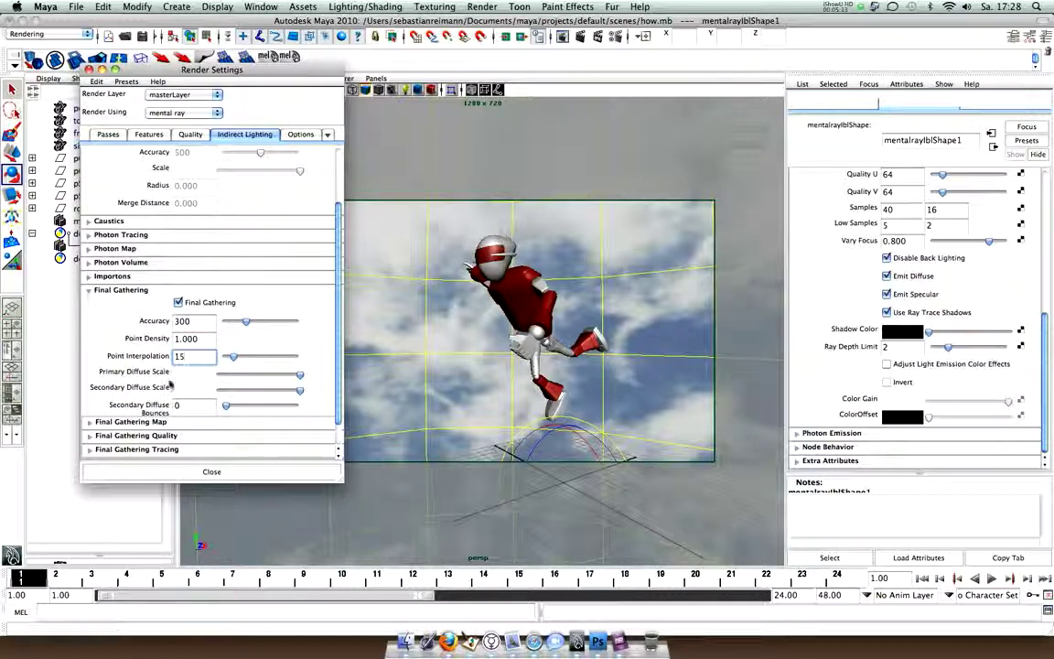
pyautogui.scroll(-4, 191, 327)
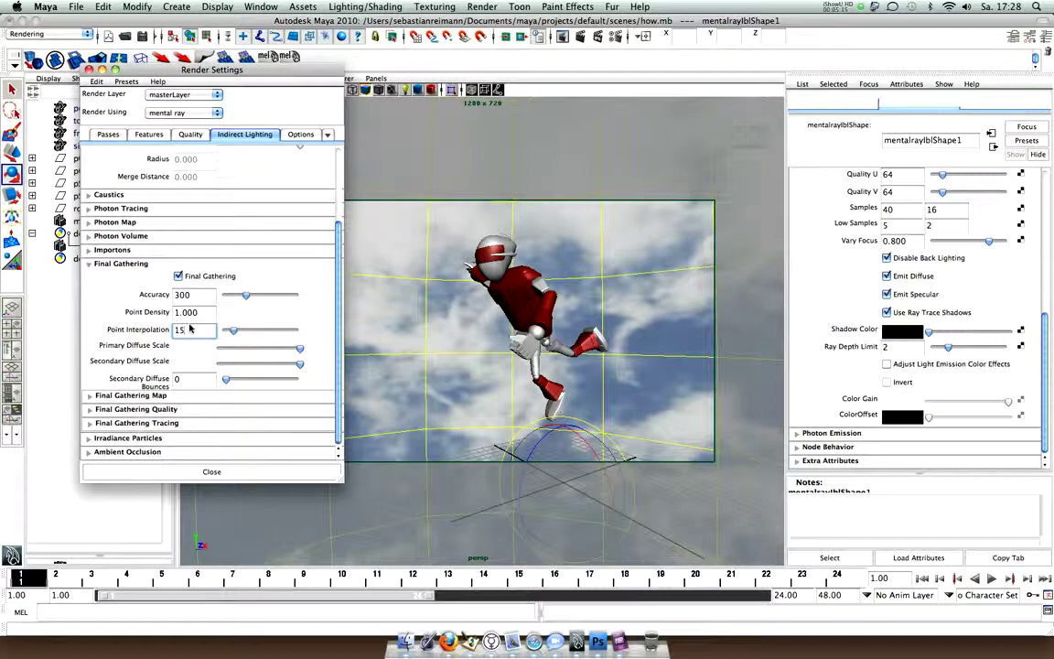
pyautogui.scroll(7, 191, 327)
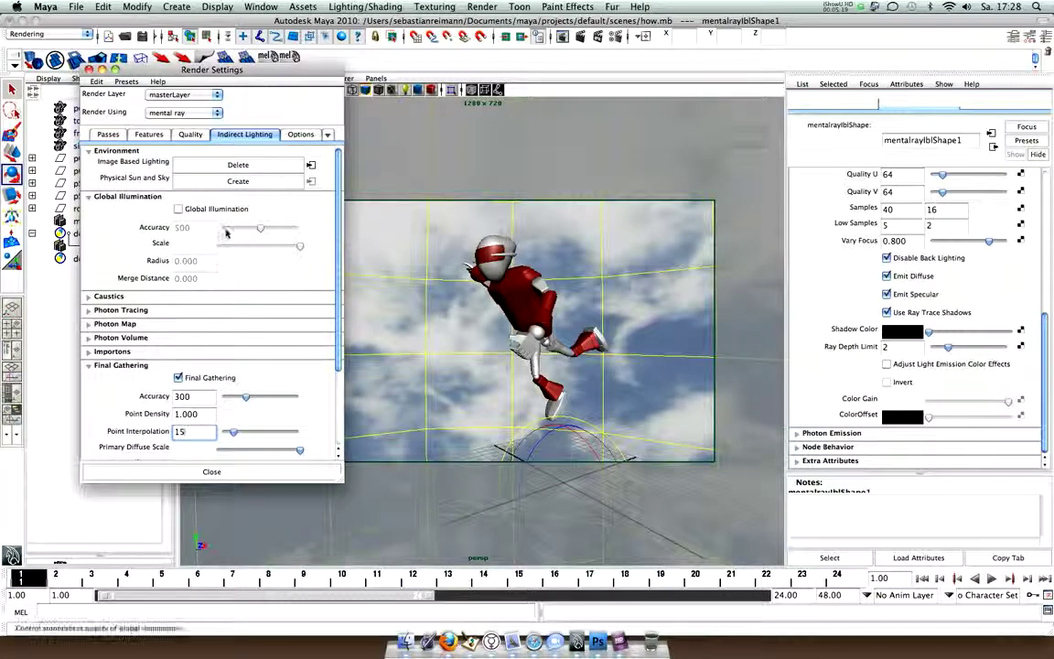
# Disable Enable Default Light in the common render options
pyautogui.click(185, 134)
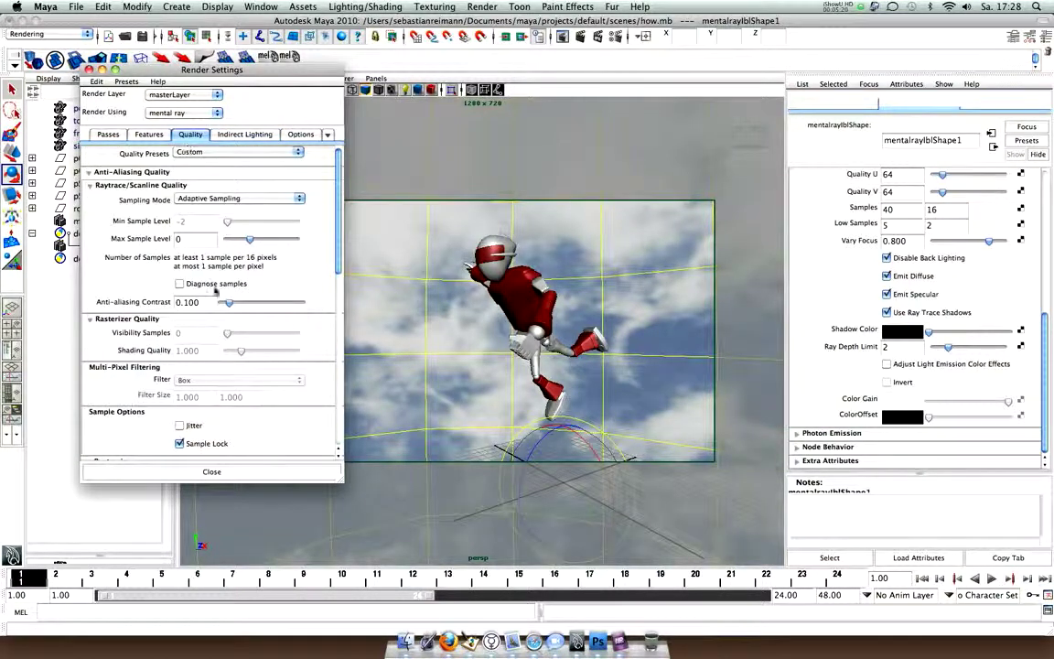
pyautogui.scroll(-10, 211, 275)
pyautogui.scroll(-5, 217, 289)
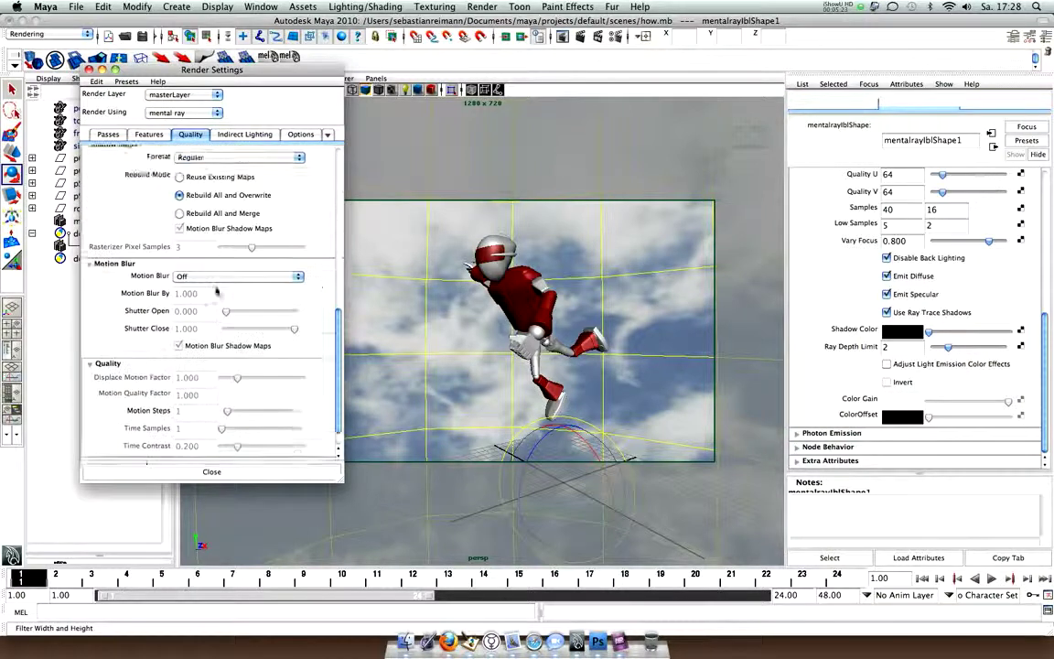
pyautogui.scroll(13, 217, 289)
pyautogui.click(139, 135)
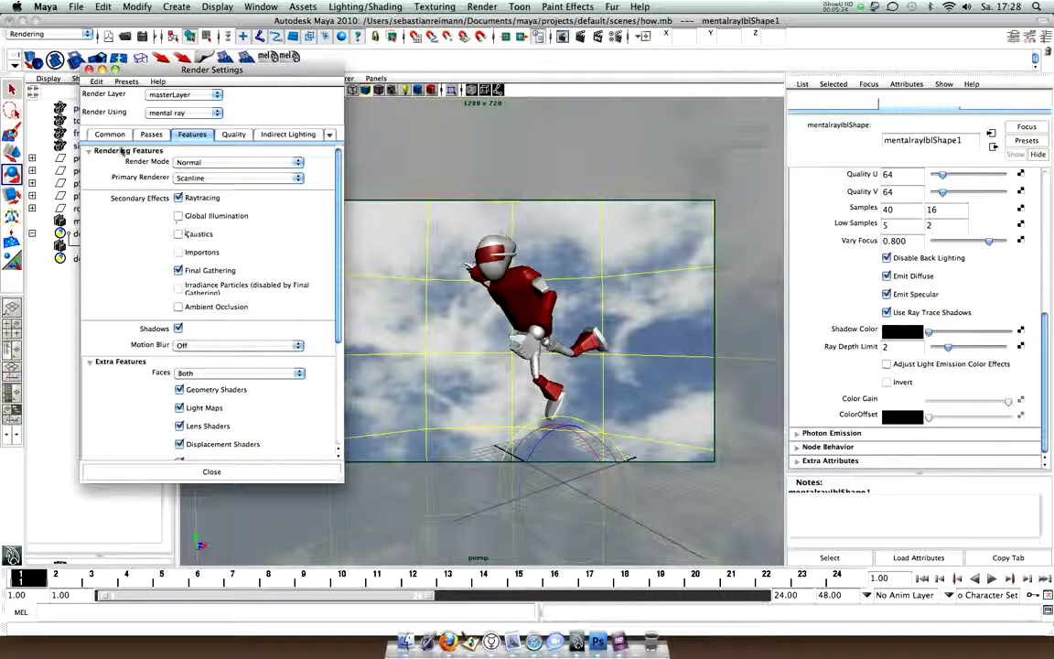
pyautogui.click(110, 135)
pyautogui.scroll(-1, 169, 296)
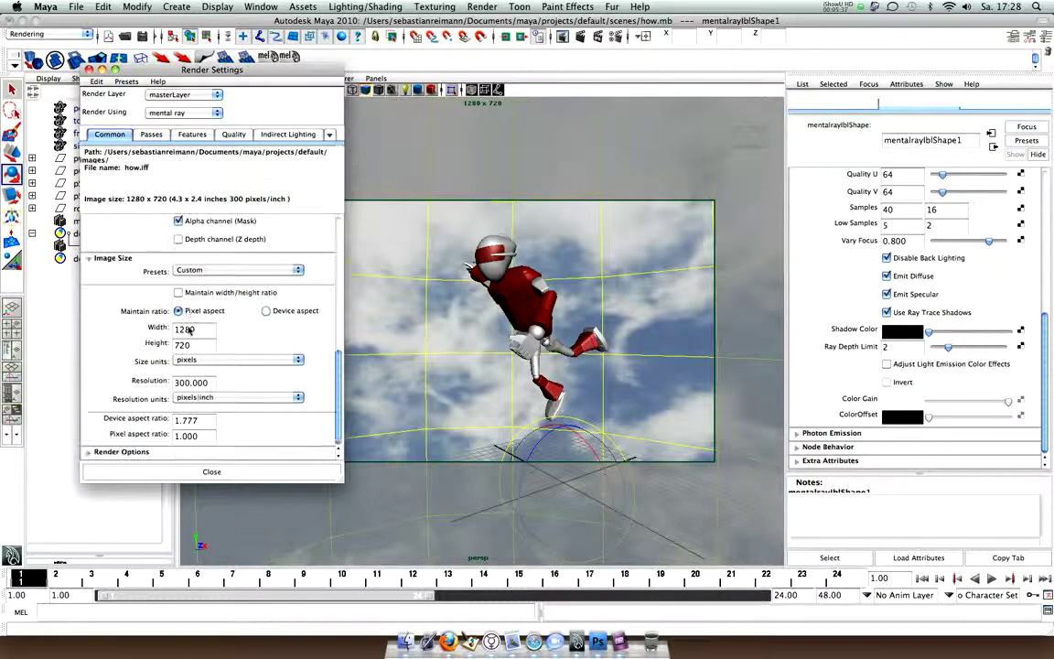
pyautogui.click(105, 450)
pyautogui.scroll(-1, 129, 399)
pyautogui.scroll(-3, 132, 398)
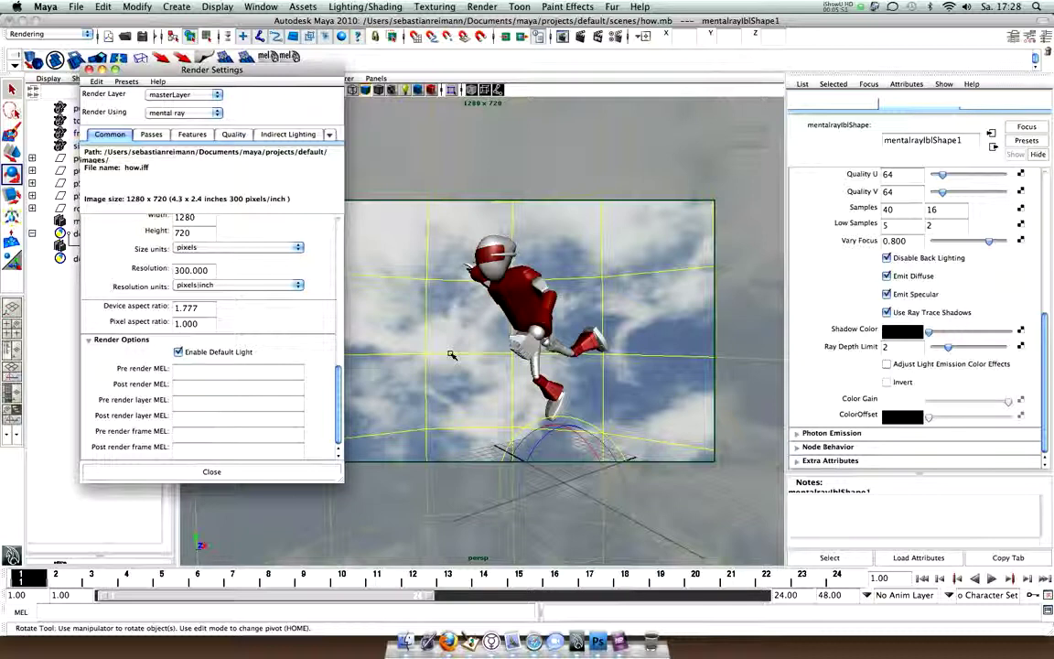
pyautogui.click(179, 353)
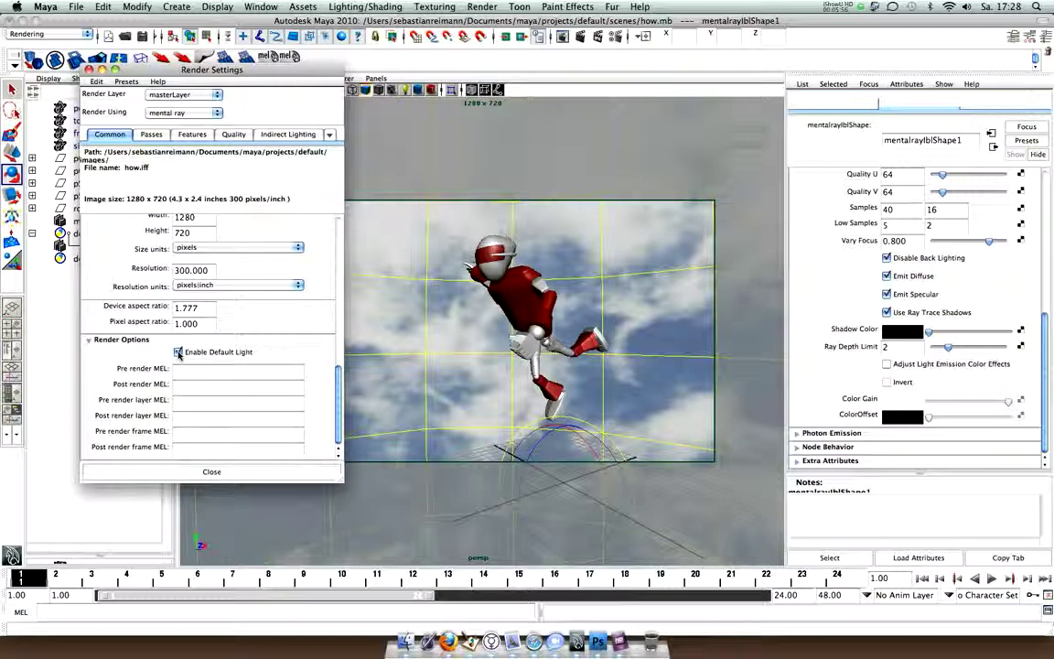
pyautogui.click(178, 352)
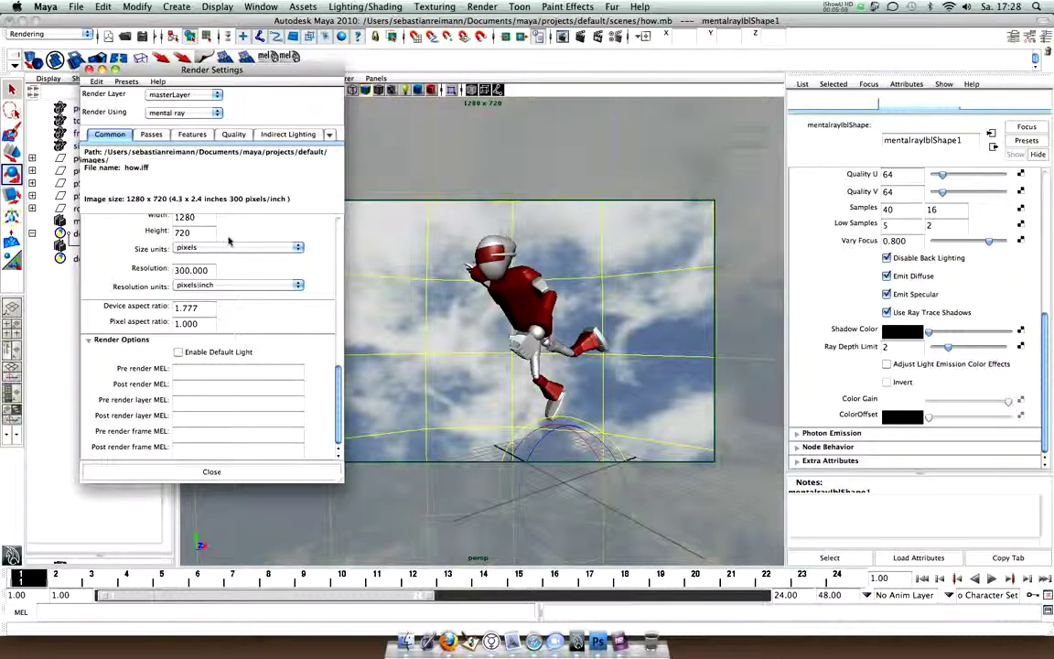
# Review the common, quality and indirect lighting render settings, including the Final Gathering values
pyautogui.scroll(3, 209, 229)
pyautogui.scroll(10, 228, 239)
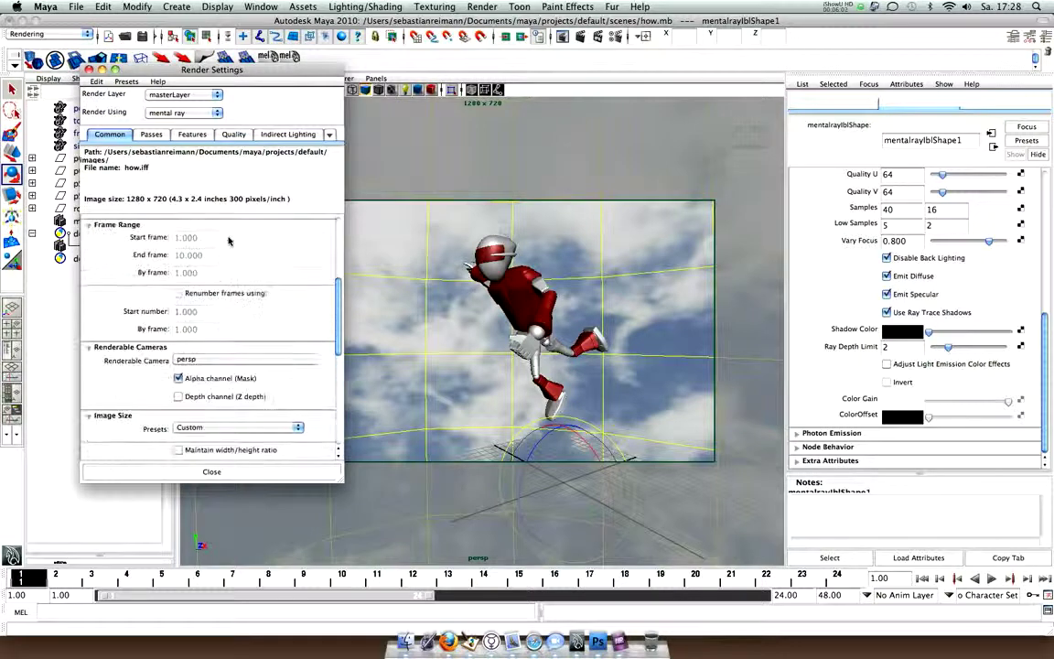
pyautogui.click(230, 134)
pyautogui.scroll(-15, 260, 211)
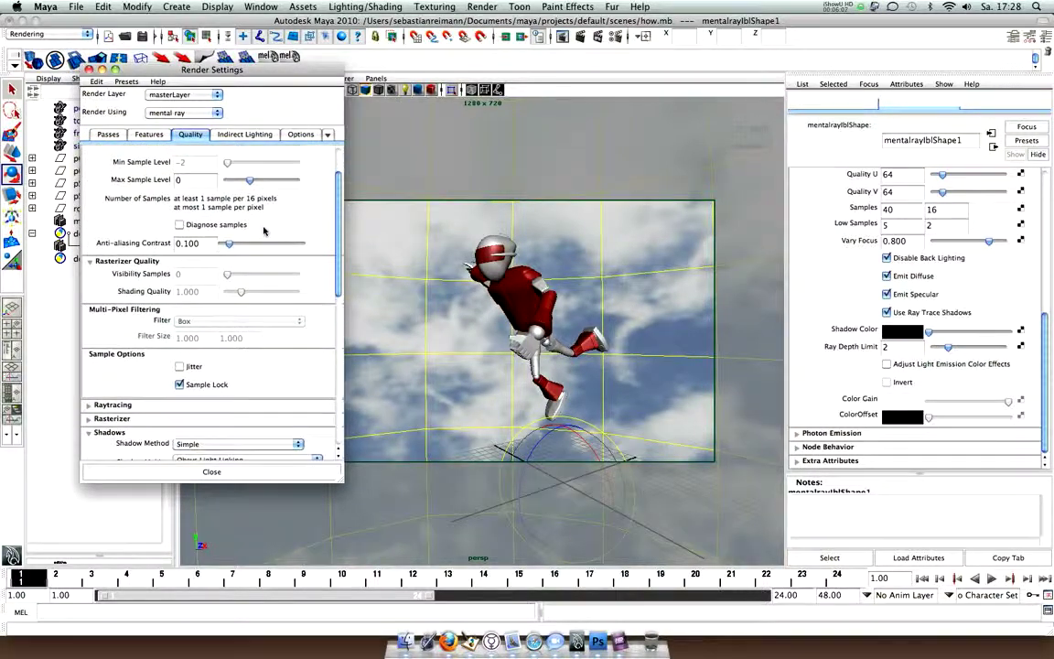
pyautogui.scroll(15, 265, 230)
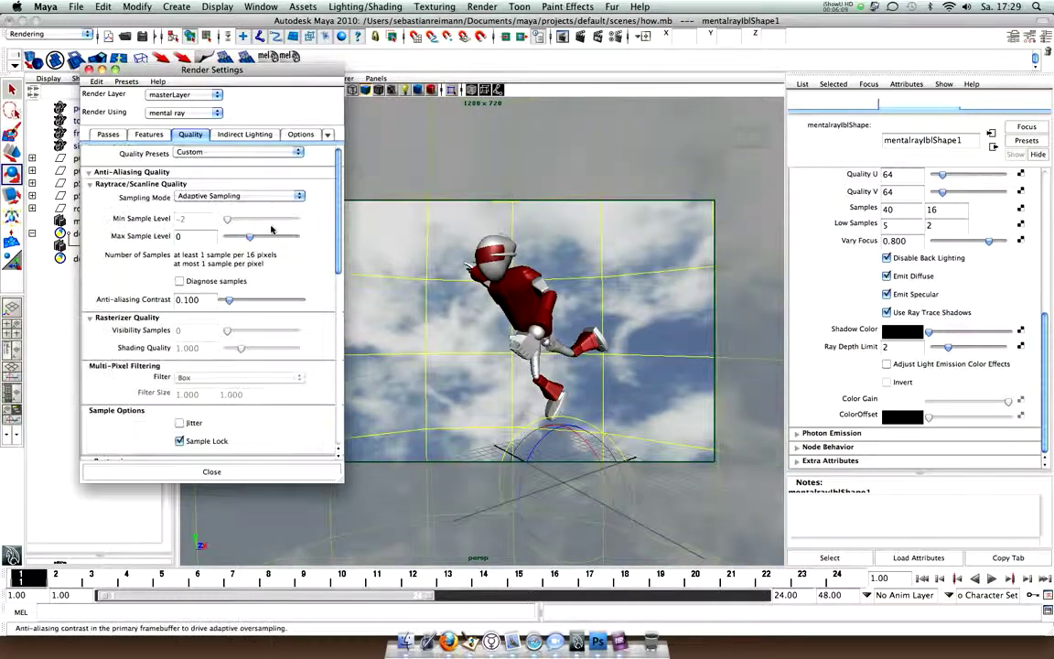
pyautogui.click(230, 133)
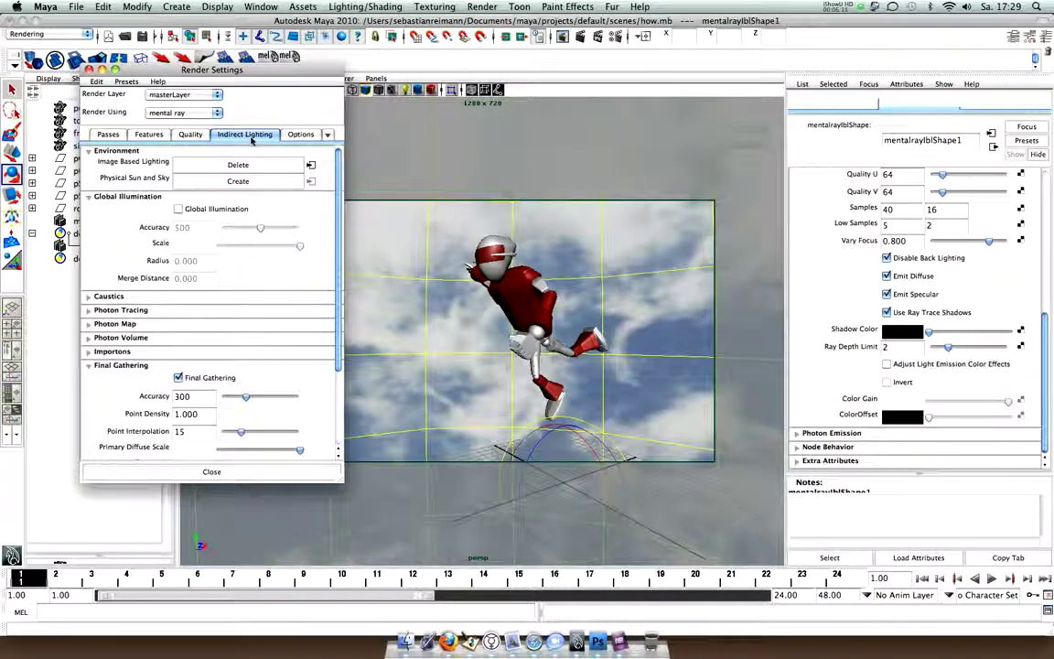
pyautogui.scroll(-5, 243, 209)
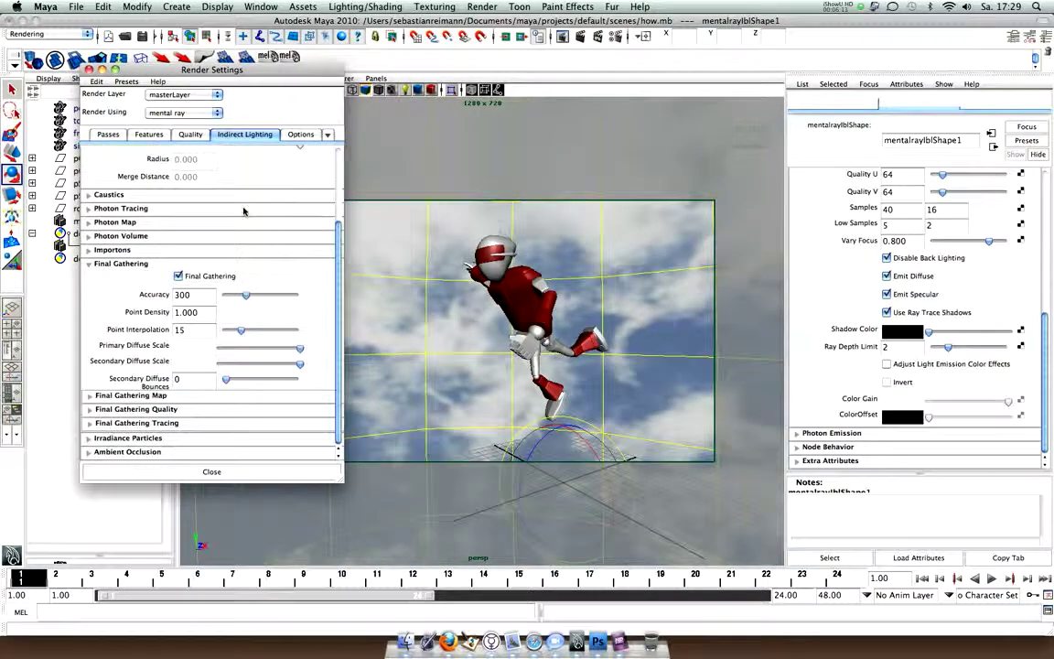
pyautogui.scroll(5, 243, 210)
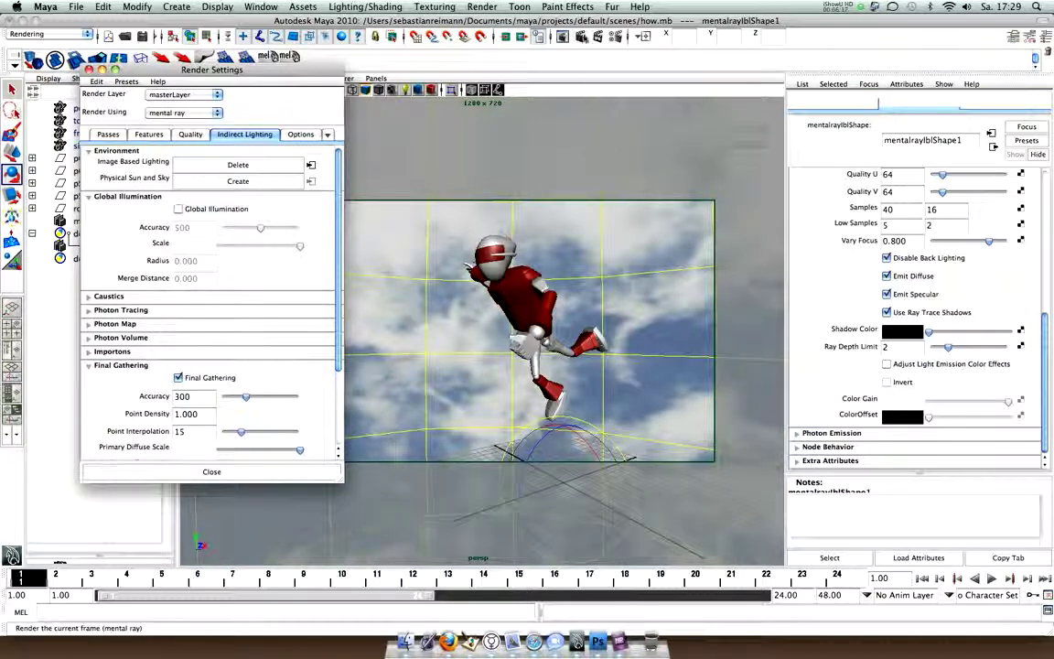
# Render the current frame of the robot character with mental ray
pyautogui.click(540, 39)
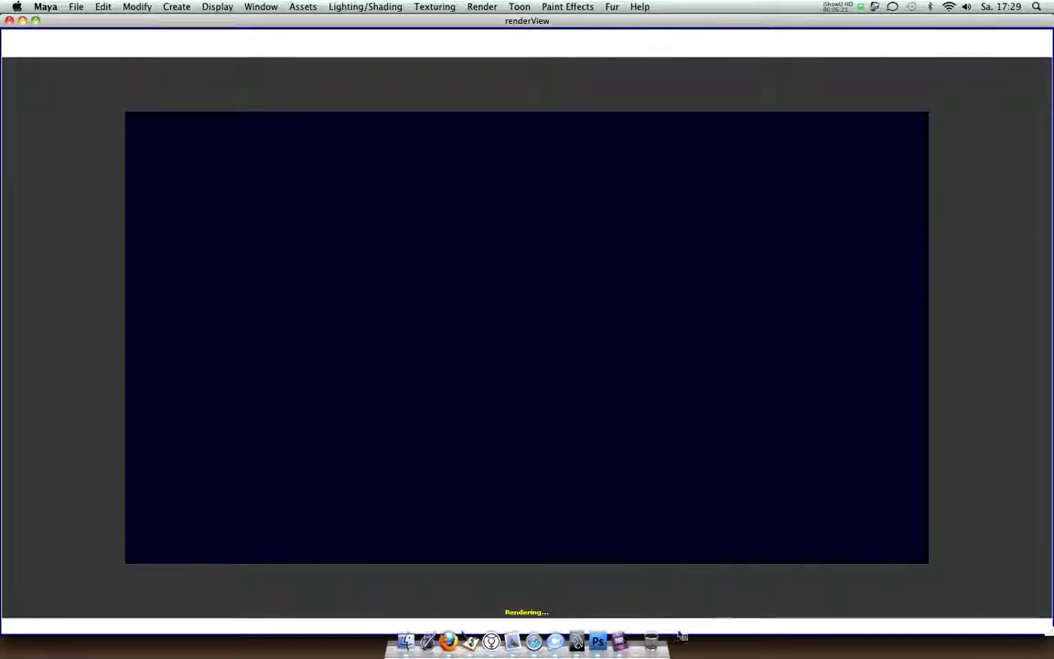
pyautogui.click(619, 641)
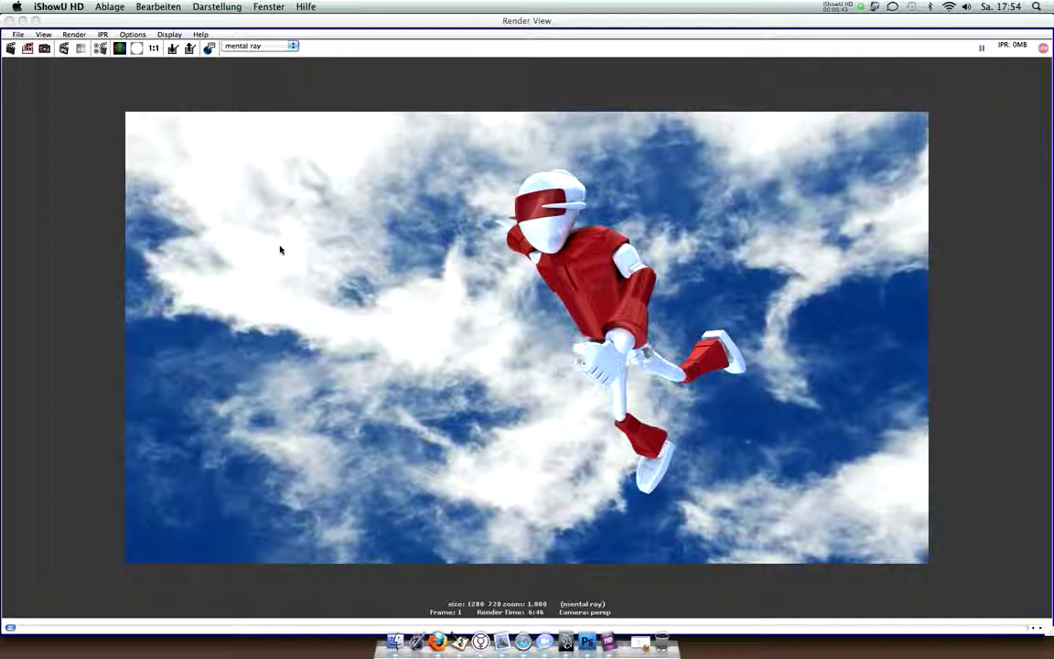
# Save the rendered image to the desktop (Schreibtisch) in Photoshop format as how.psd
pyautogui.click(17, 35)
pyautogui.click(17, 35)
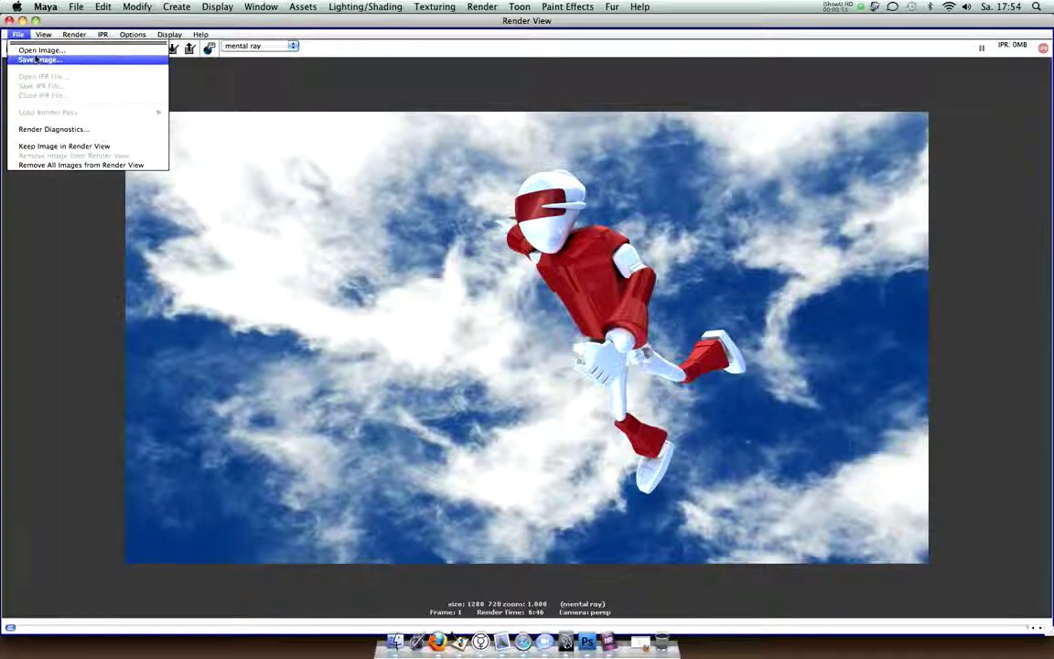
pyautogui.click(39, 60)
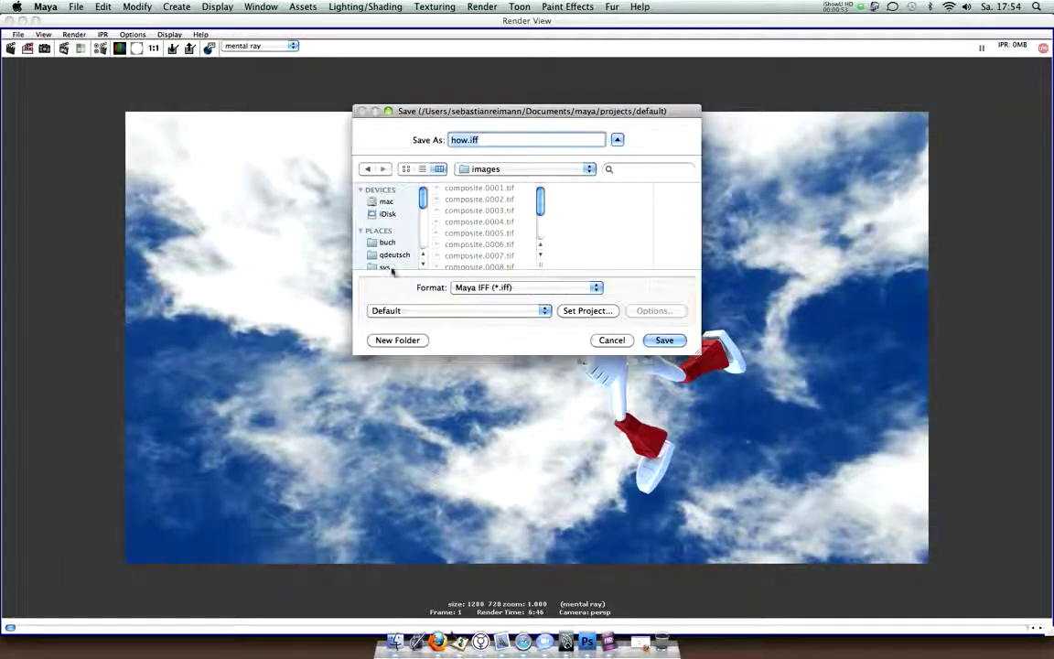
pyautogui.scroll(-1, 391, 240)
pyautogui.click(388, 232)
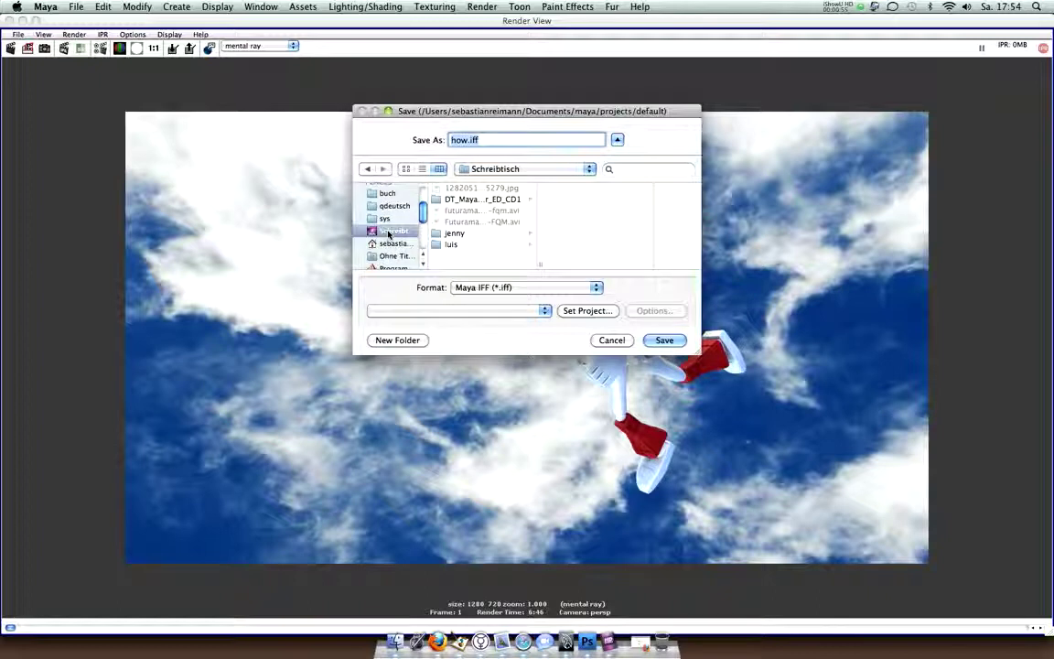
pyautogui.click(594, 289)
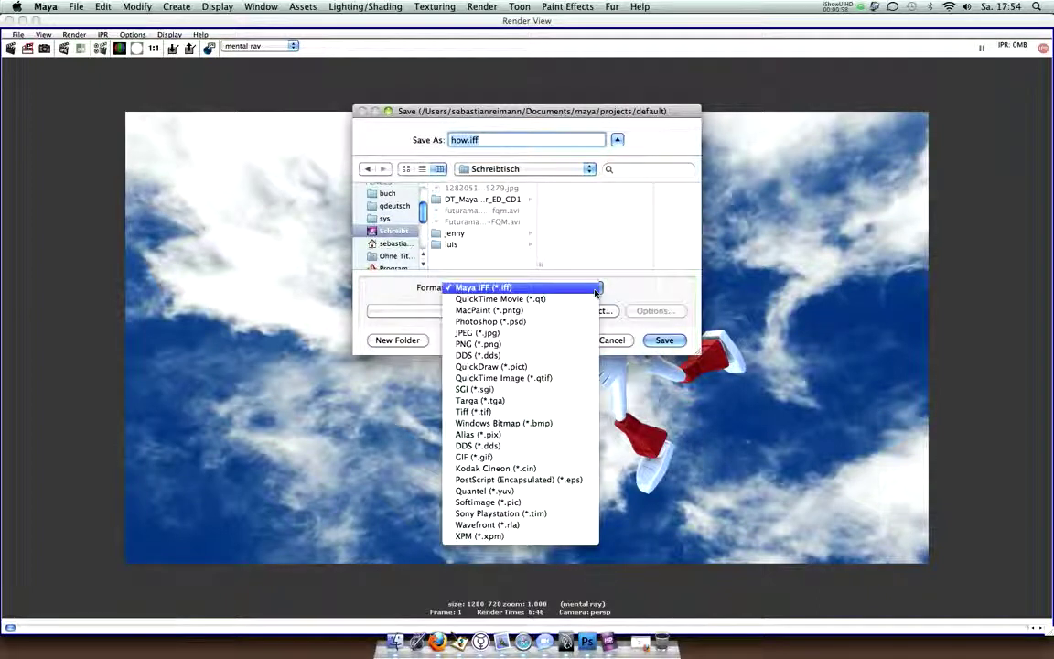
pyautogui.click(567, 326)
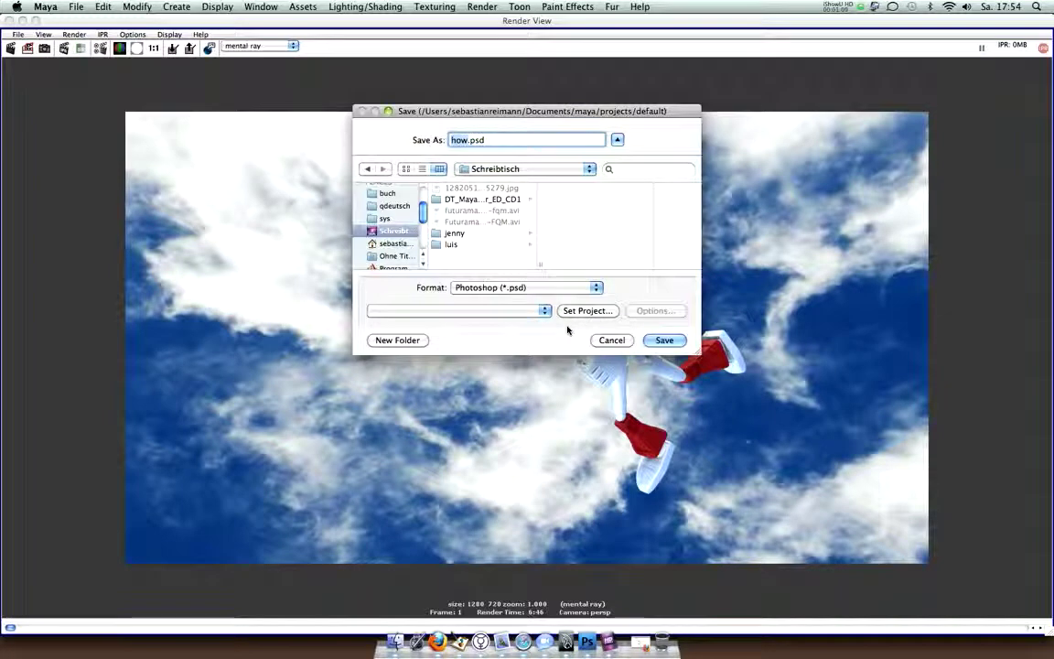
pyautogui.click(679, 341)
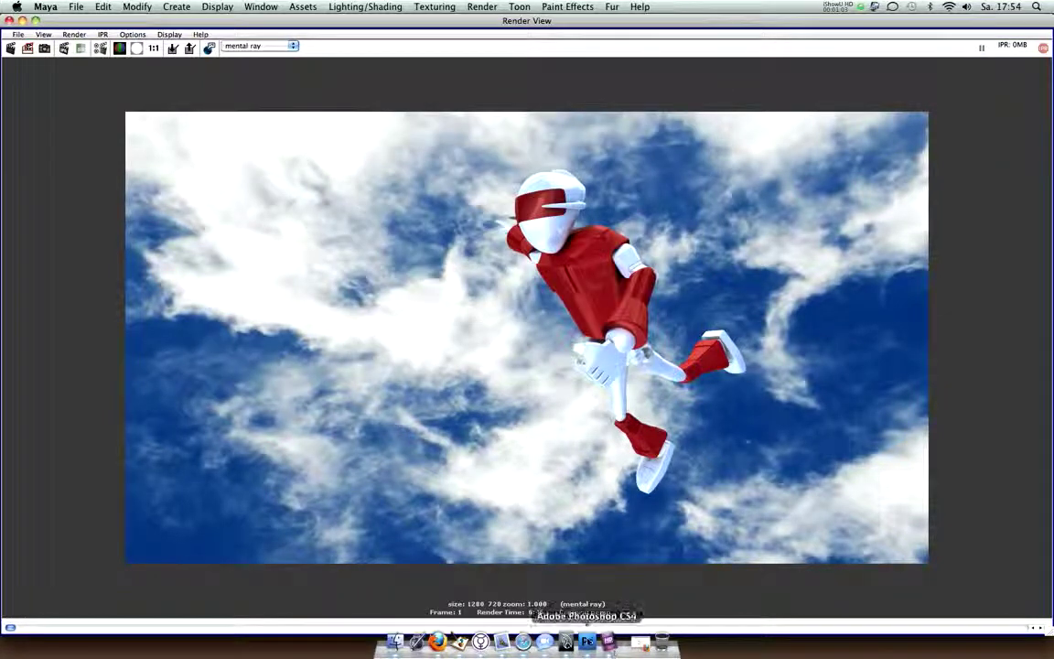
# Switch to Photoshop and open how.psd from the desktop (Schreibtisch)
pyautogui.click(586, 641)
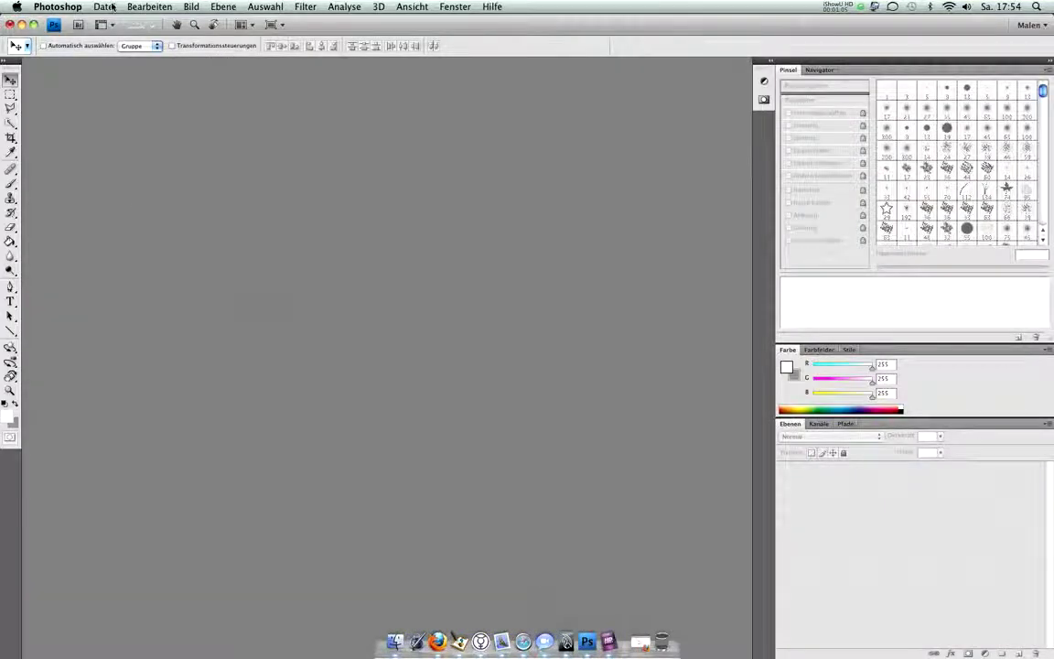
pyautogui.click(110, 7)
pyautogui.click(108, 30)
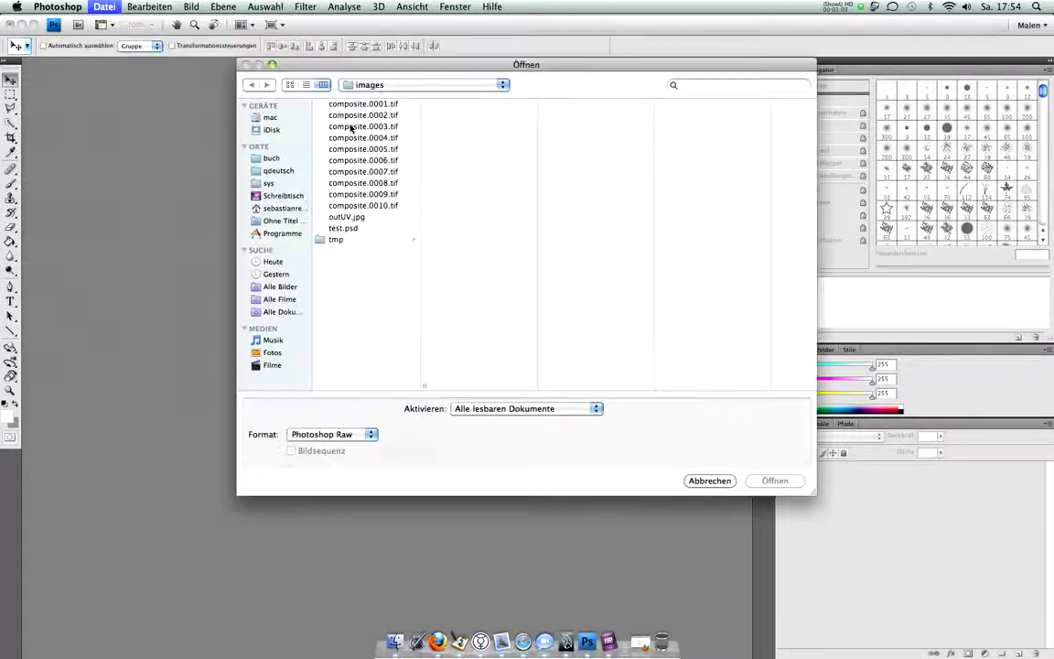
pyautogui.click(346, 228)
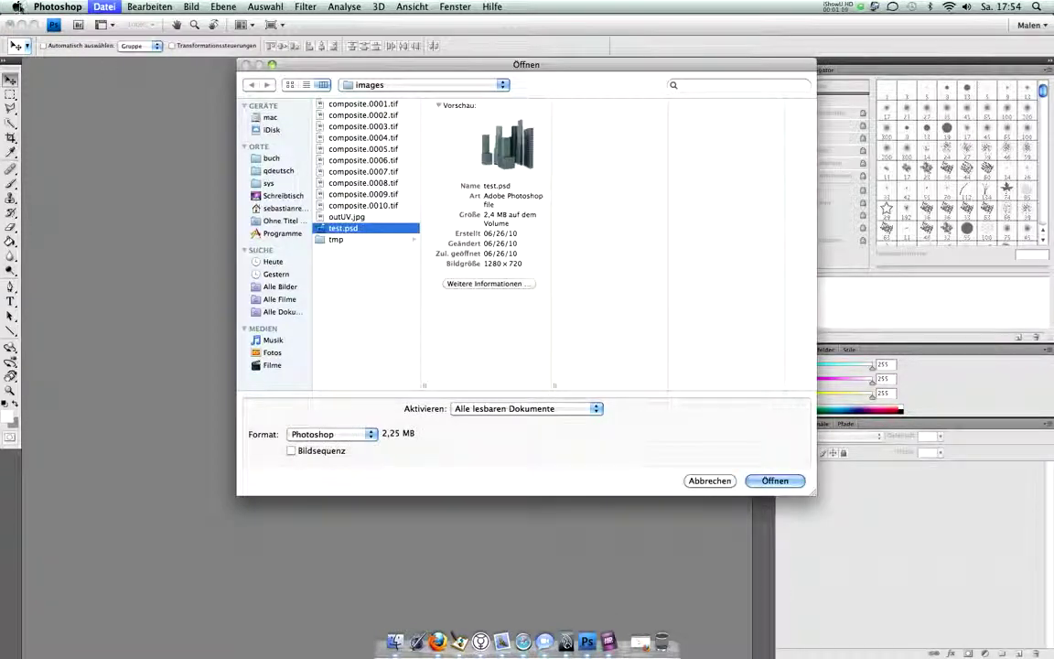
pyautogui.click(278, 196)
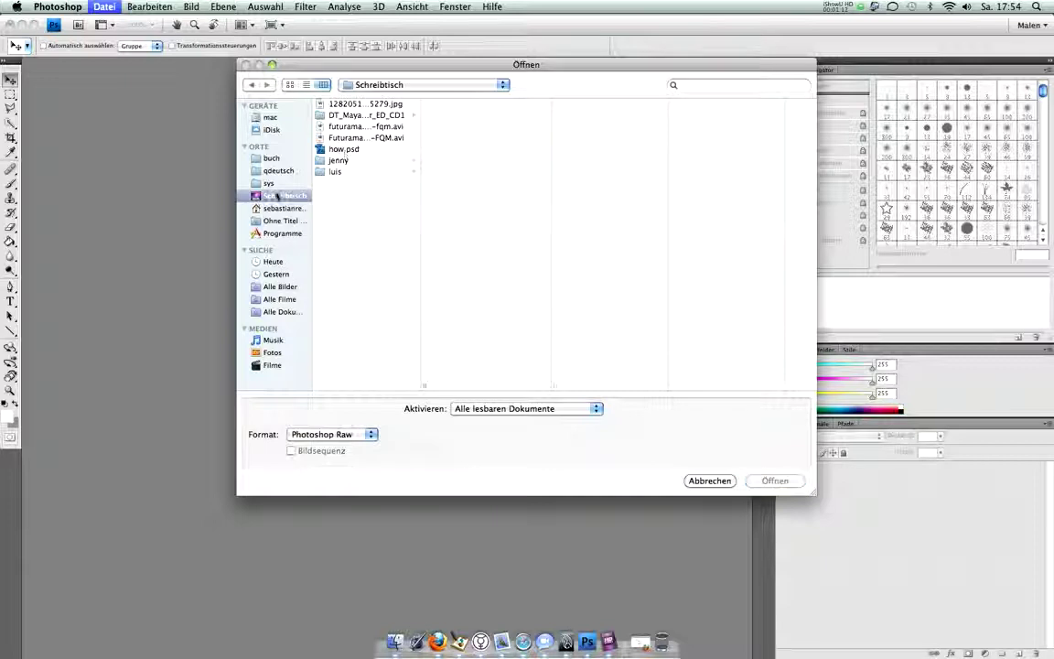
pyautogui.click(334, 148)
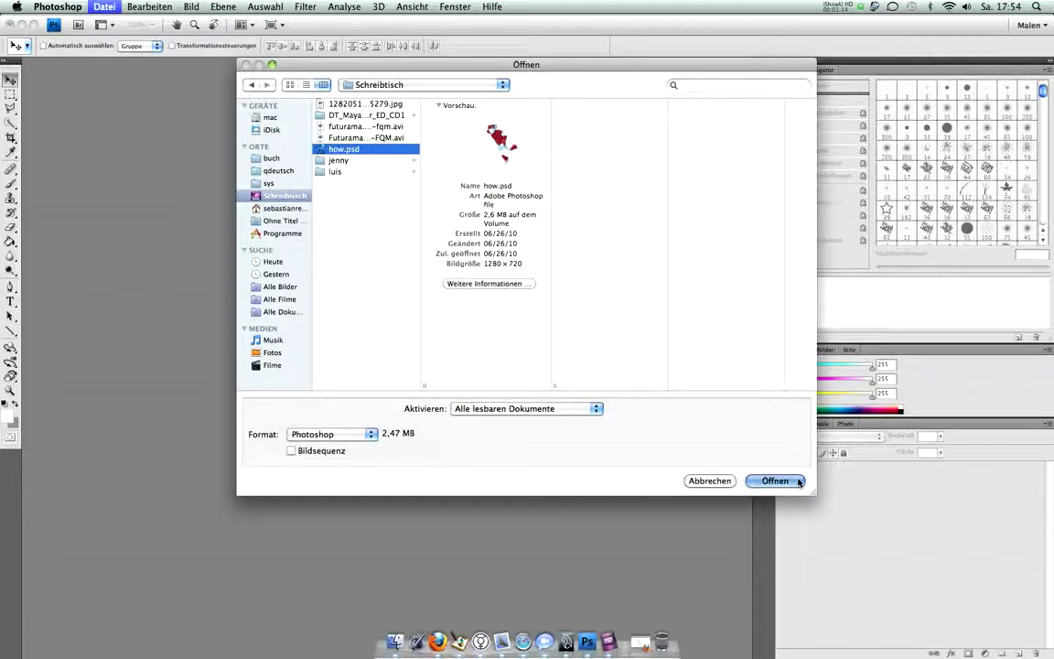
pyautogui.click(798, 481)
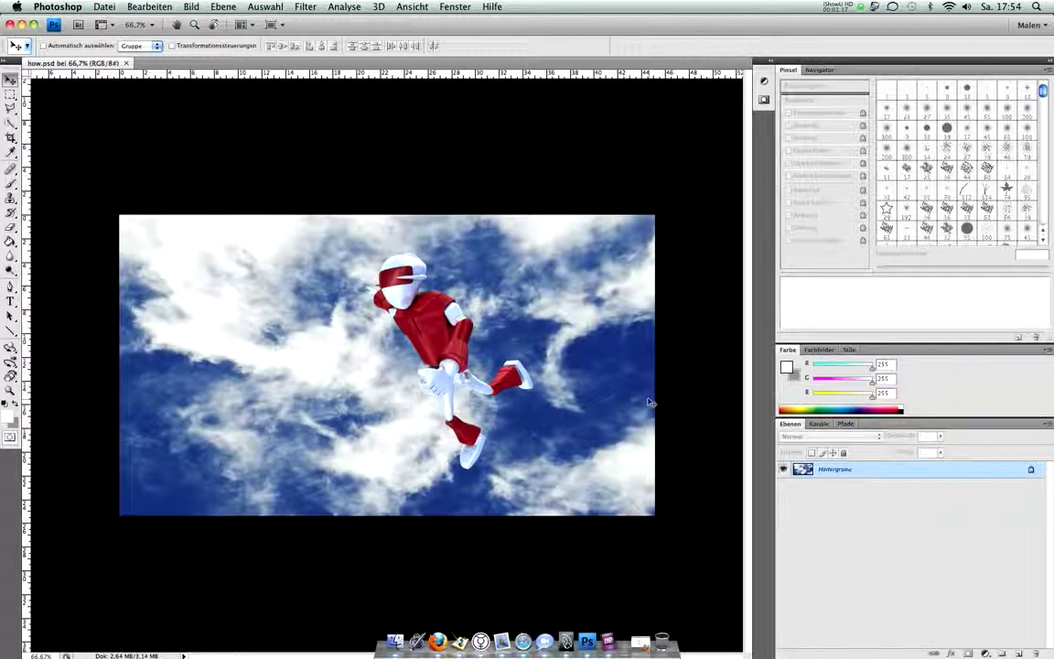
# Open the sky image 1282051_30615279.jpg from the desktop as a second document and return to how.psd
pyautogui.click(102, 6)
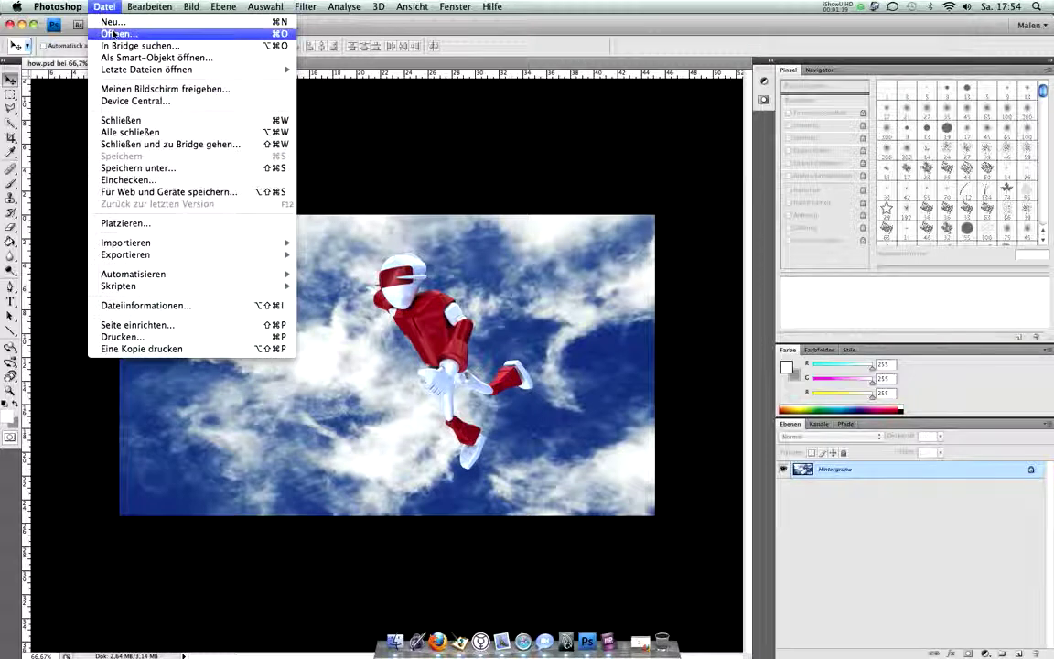
pyautogui.click(110, 34)
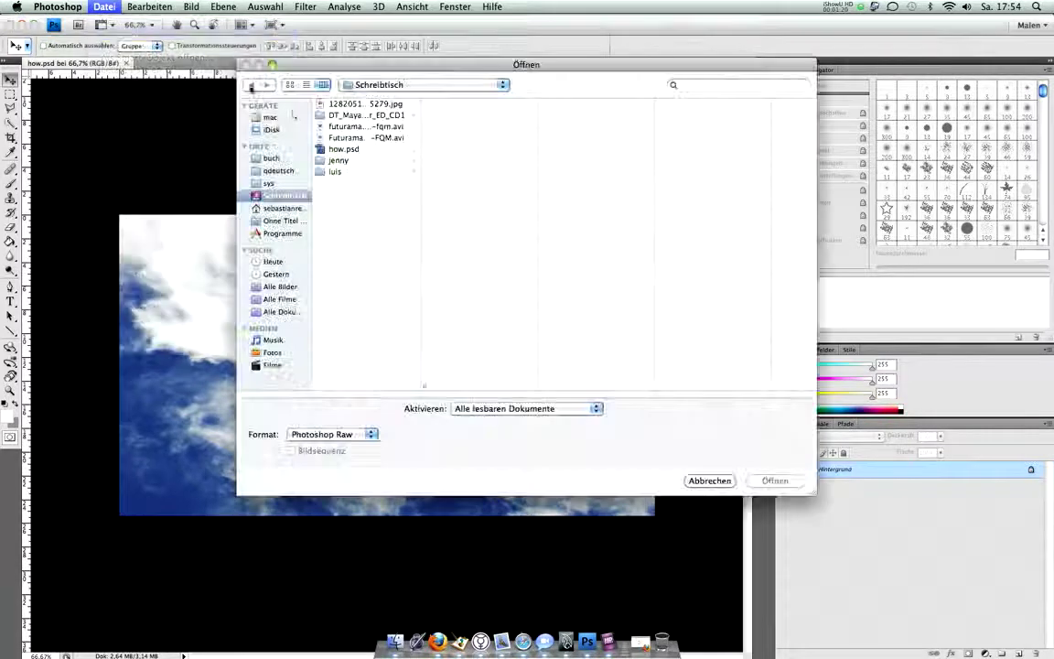
pyautogui.click(355, 107)
pyautogui.click(776, 481)
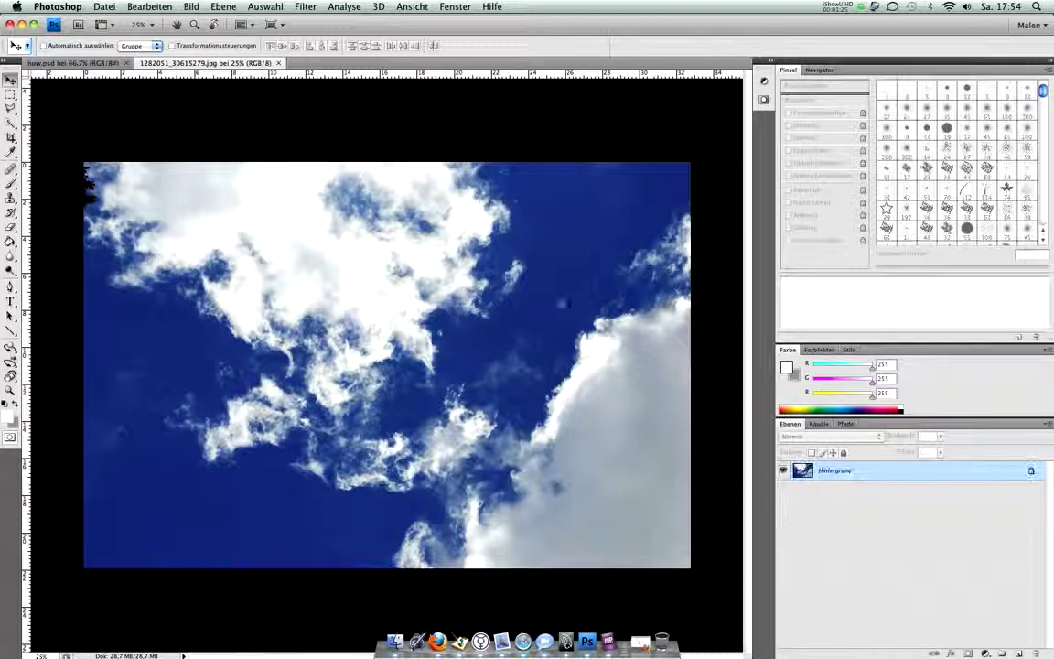
pyautogui.click(98, 63)
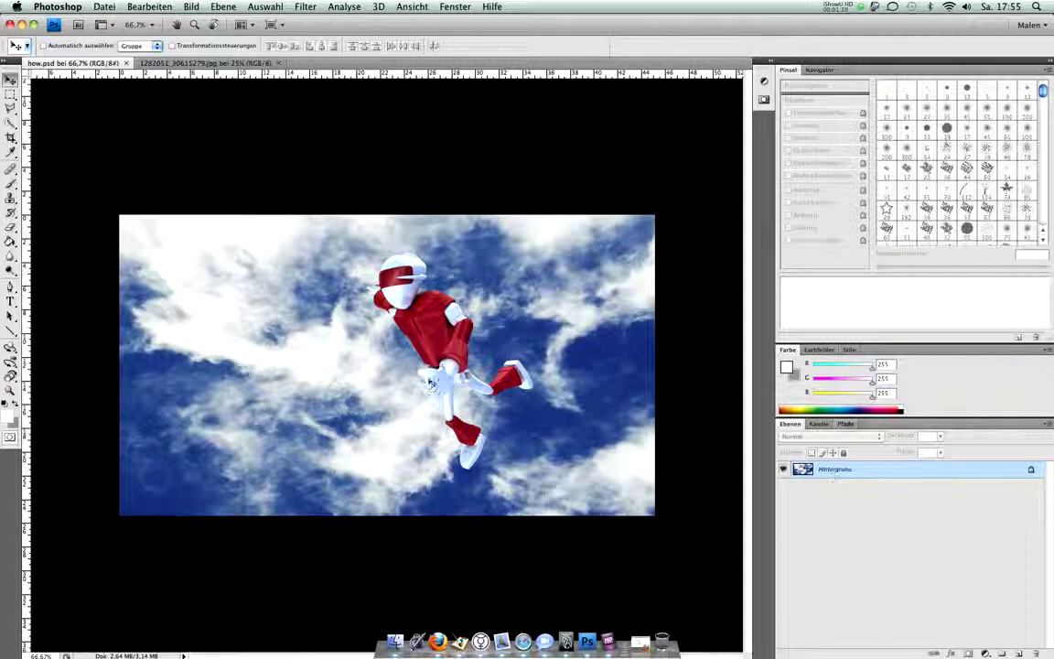
# Load the Alpha 1 channel as a selection around the robot, copy the robot, and switch to the sky photo
pyautogui.click(819, 424)
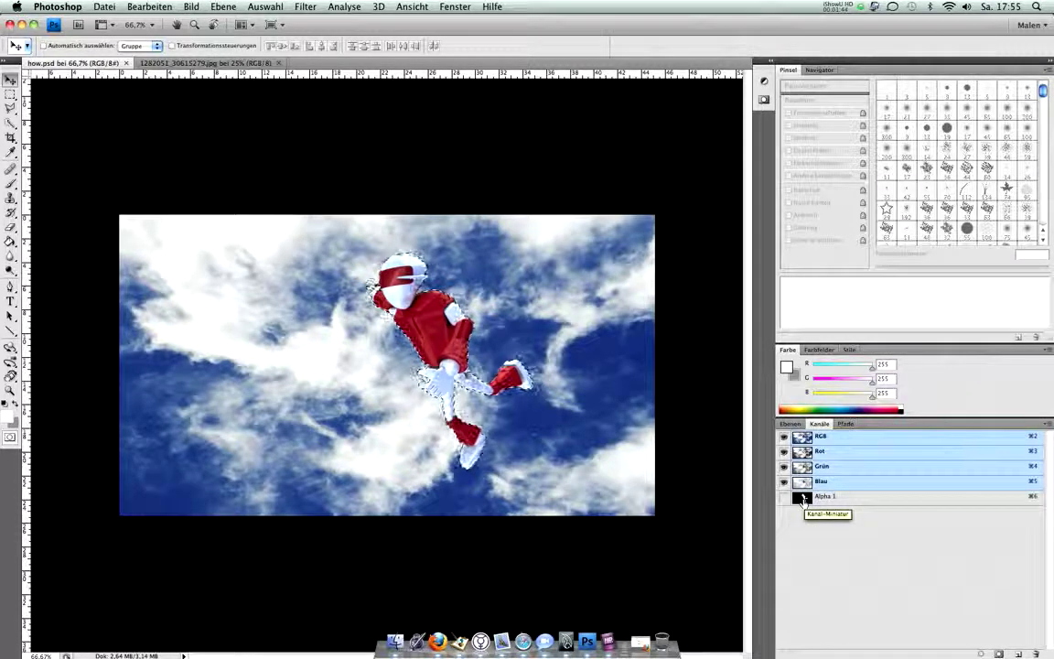
pyautogui.click(796, 424)
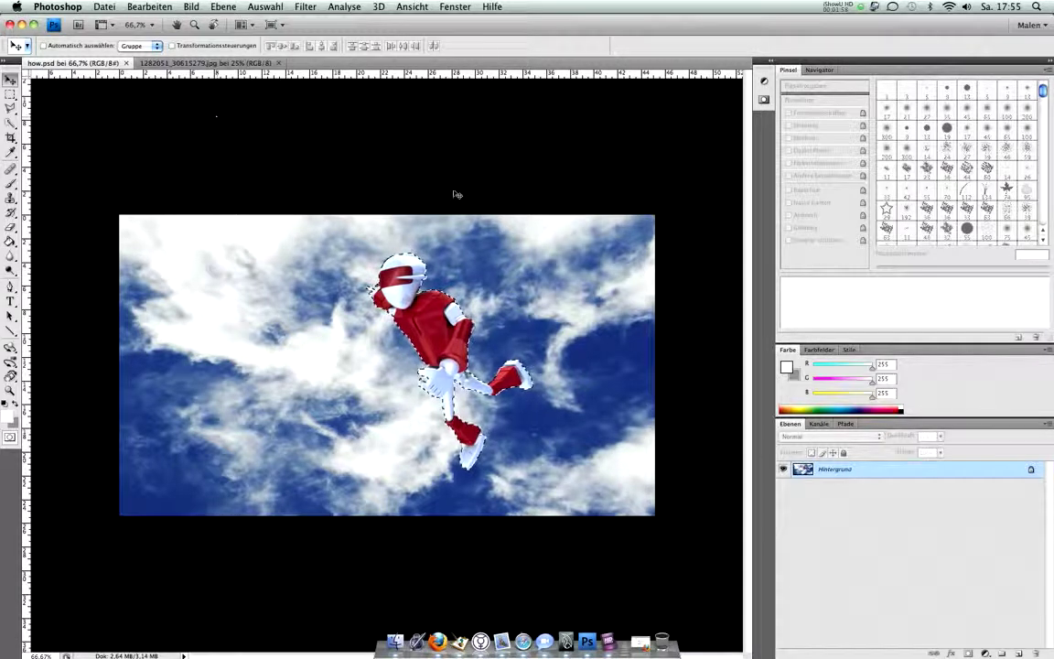
pyautogui.click(206, 63)
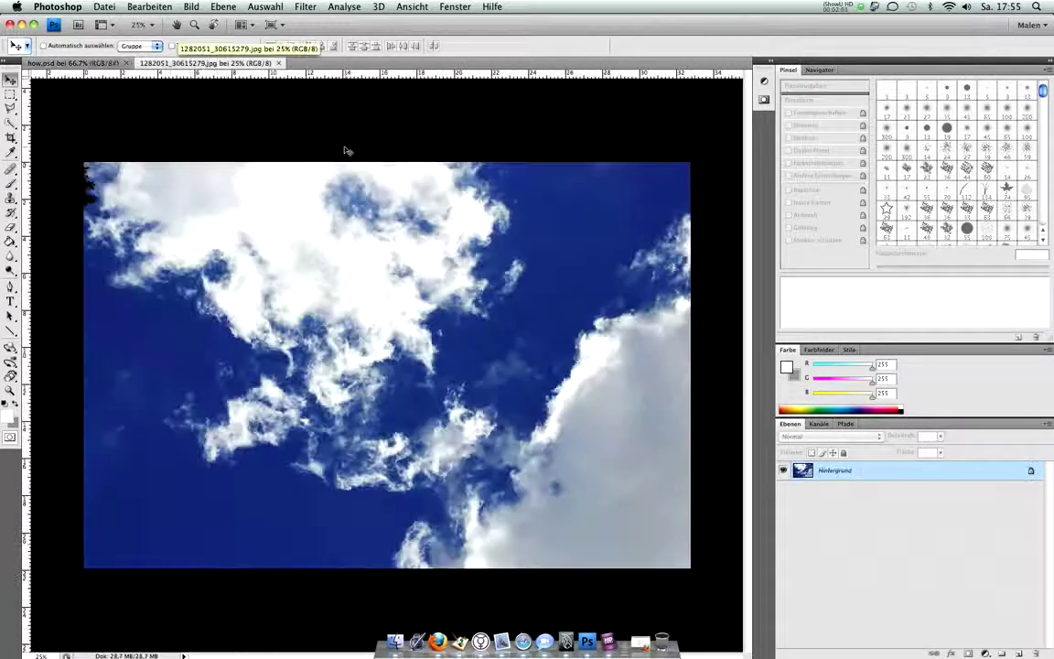
pyautogui.moveTo(373, 162); pyautogui.dragTo(371, 164)
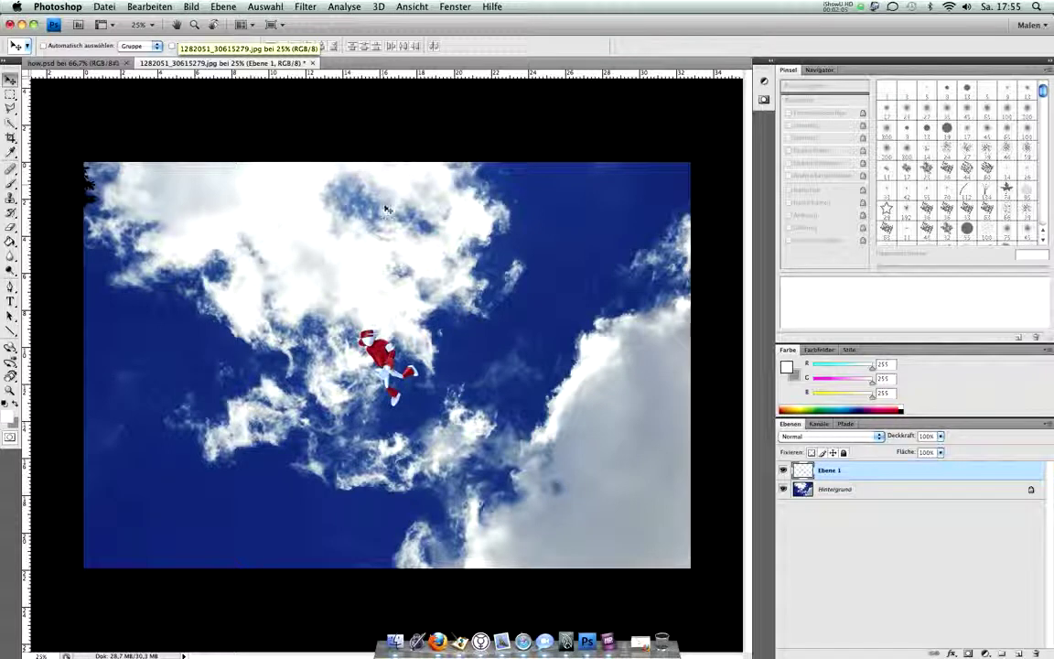
pyautogui.press('super+t')
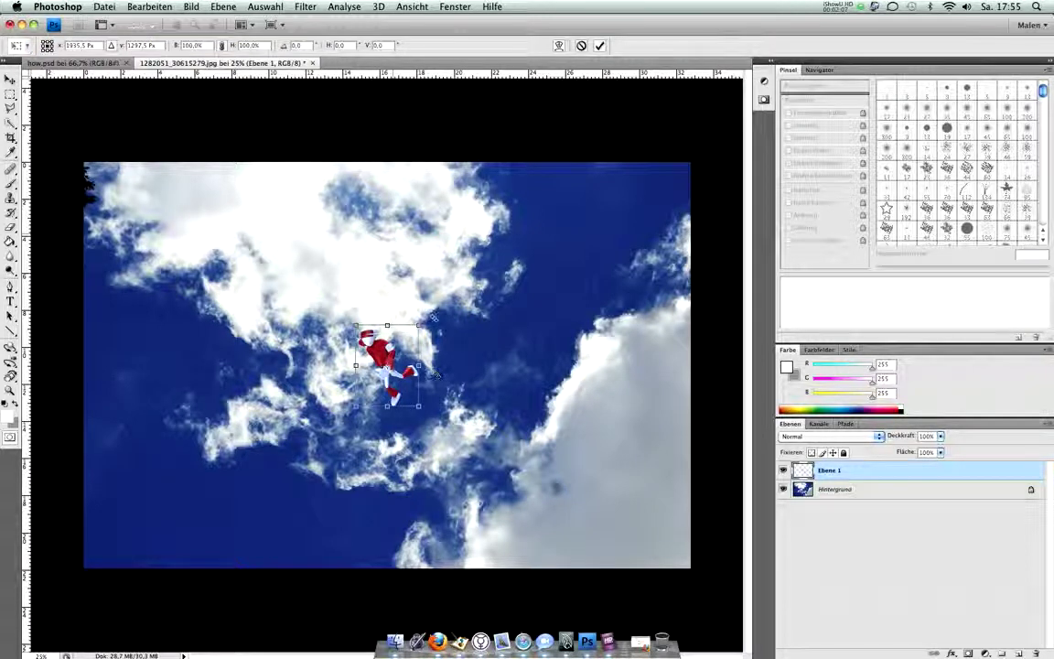
pyautogui.press('Return')
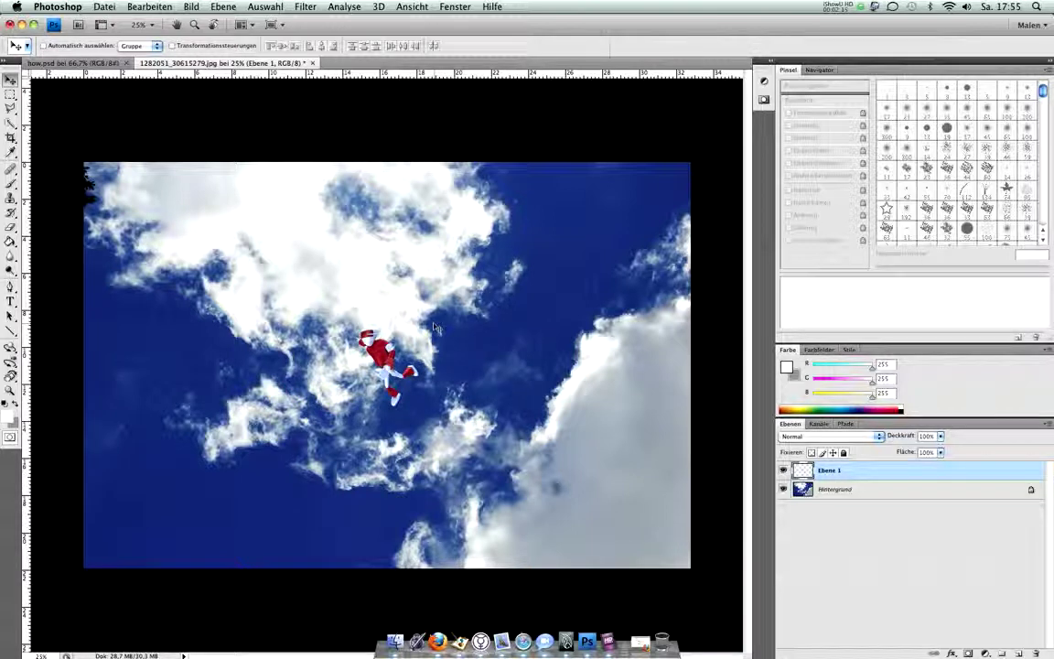
pyautogui.press('BackSpace')
# Resize the sky photo to a width of 1000 pixels with its proportions kept
pyautogui.click(182, 8)
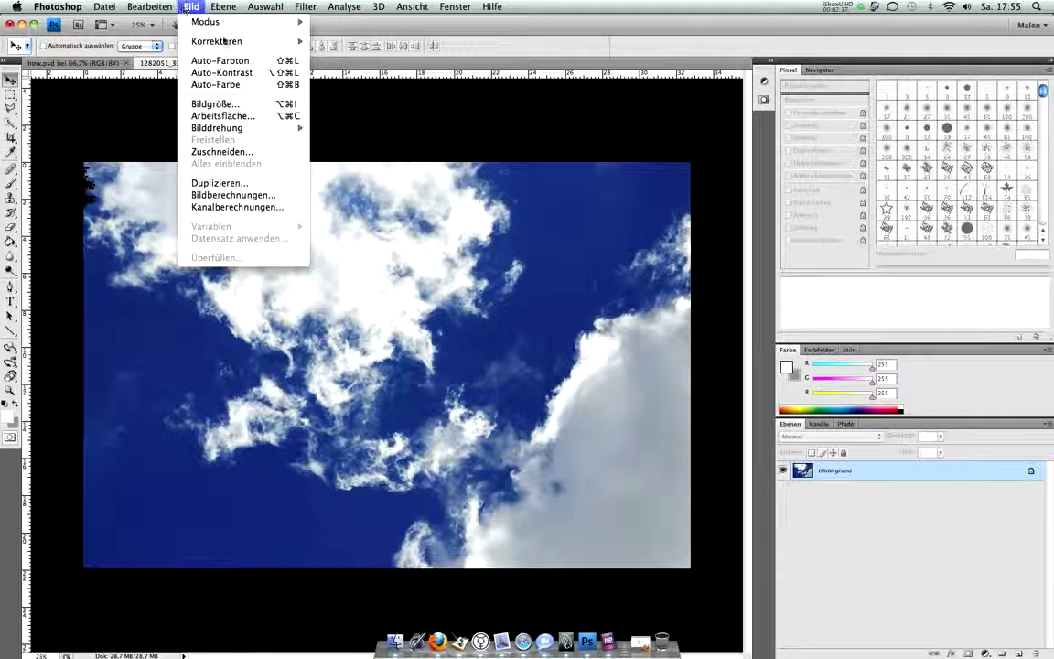
pyautogui.click(237, 105)
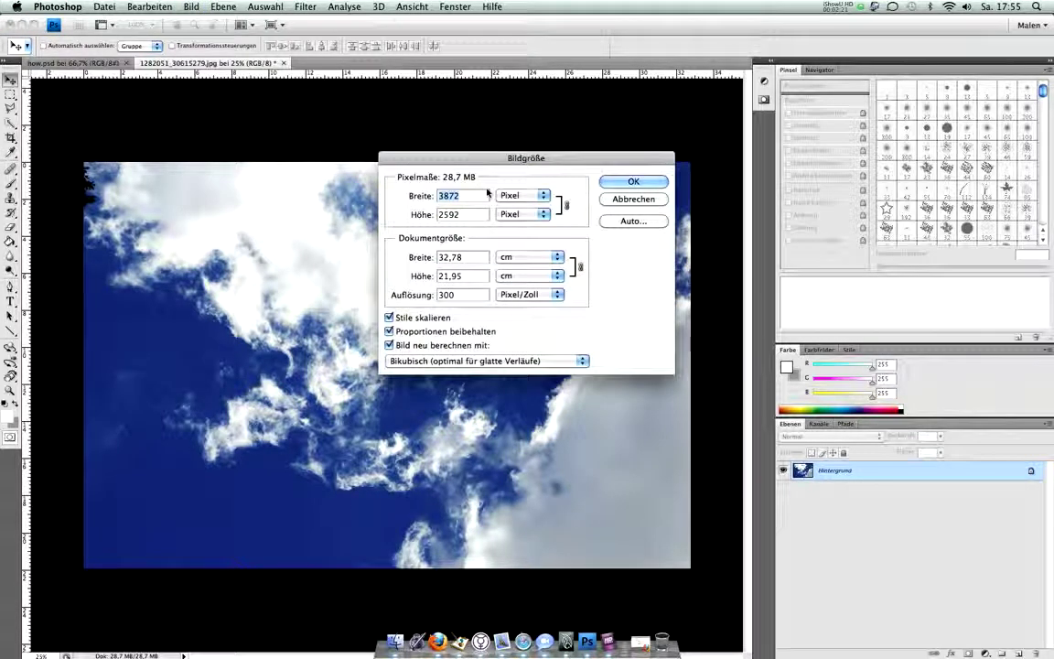
pyautogui.write('1000')
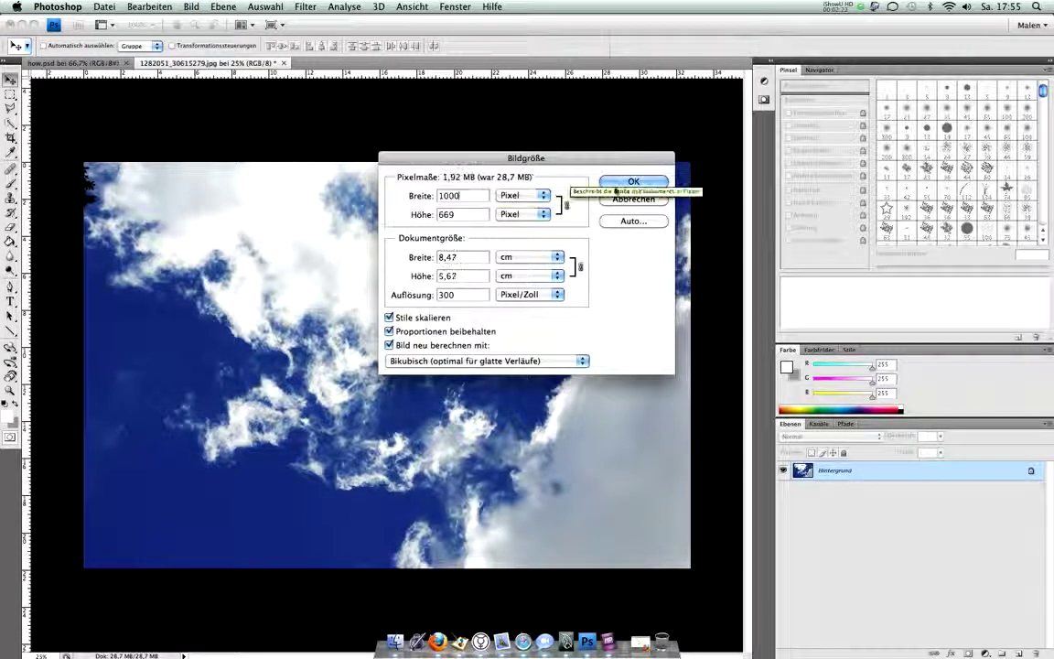
pyautogui.click(618, 183)
pyautogui.click(265, 6)
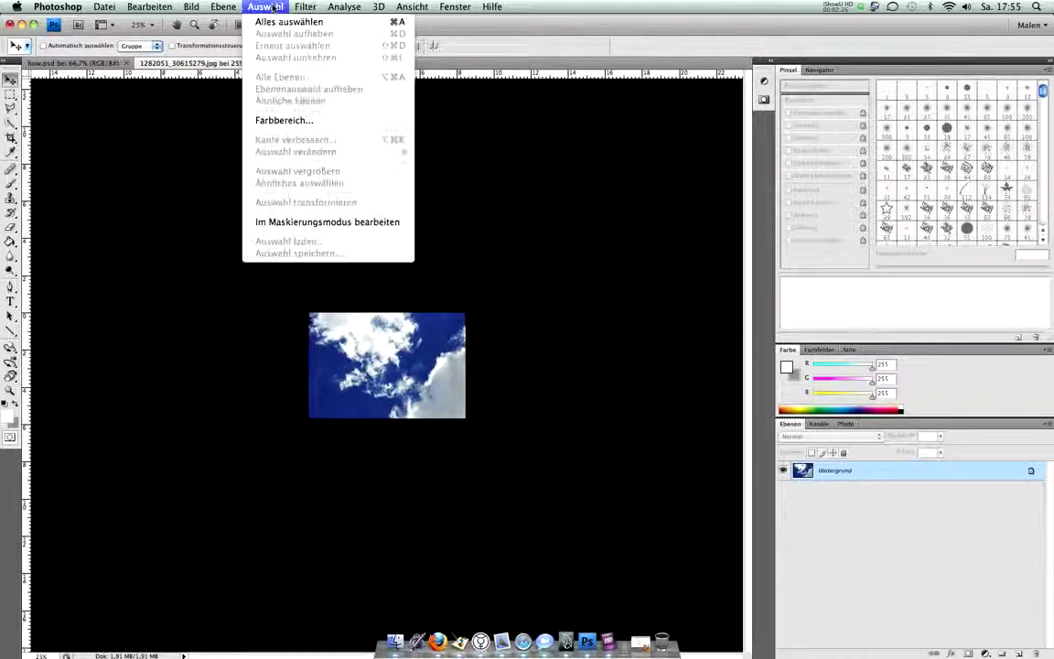
pyautogui.moveTo(188, 8)
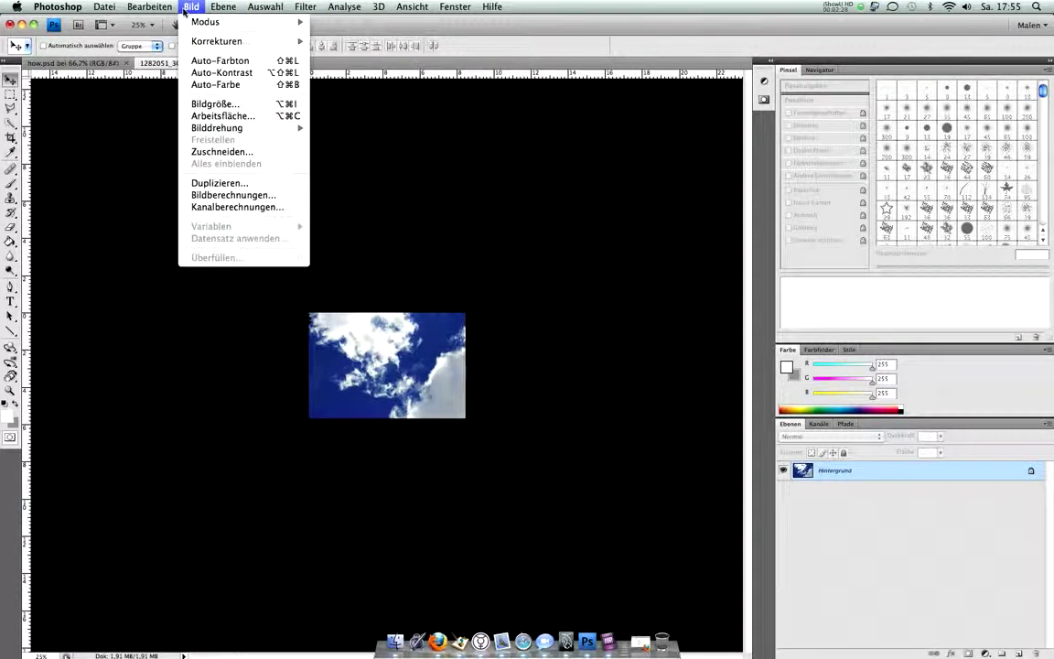
pyautogui.moveTo(149, 8)
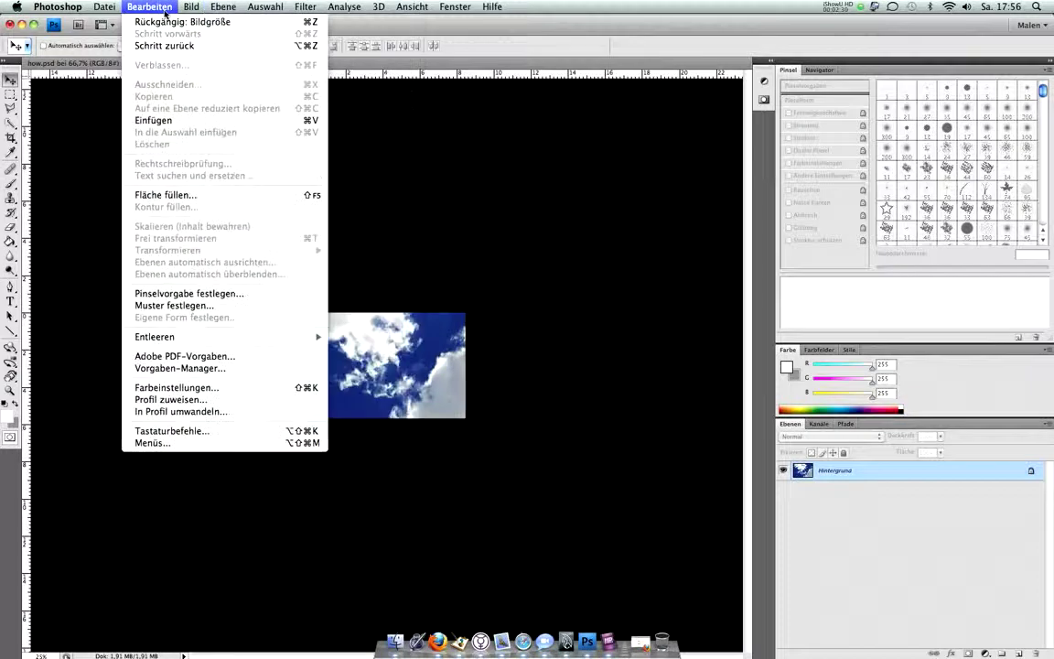
pyautogui.click(531, 258)
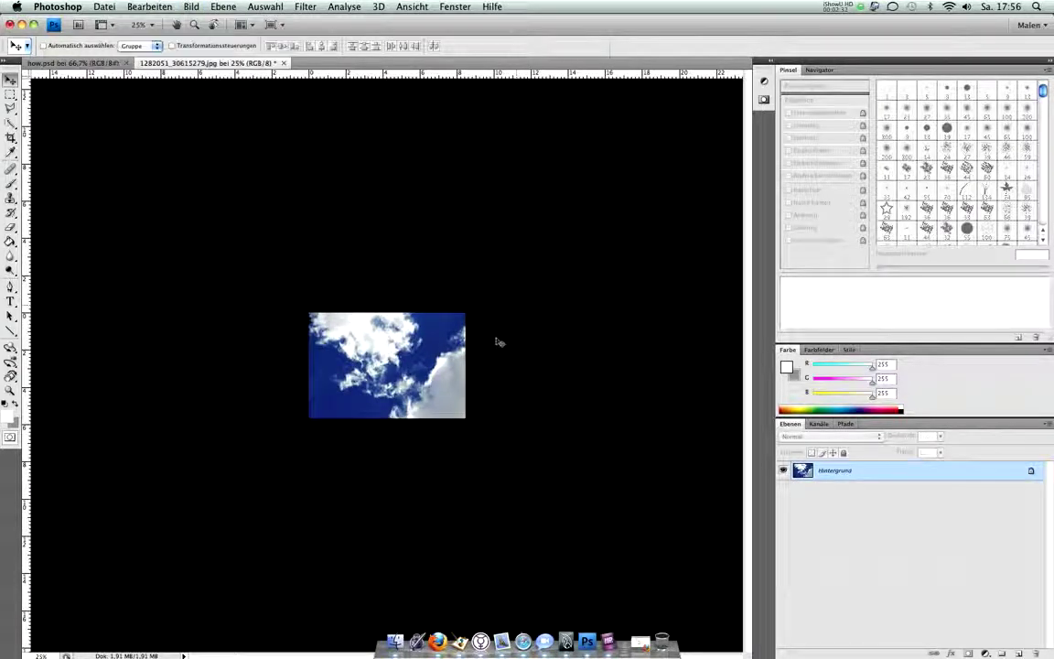
# Paste the copied robot as a new layer over the resized sky photo
pyautogui.press('super+0')
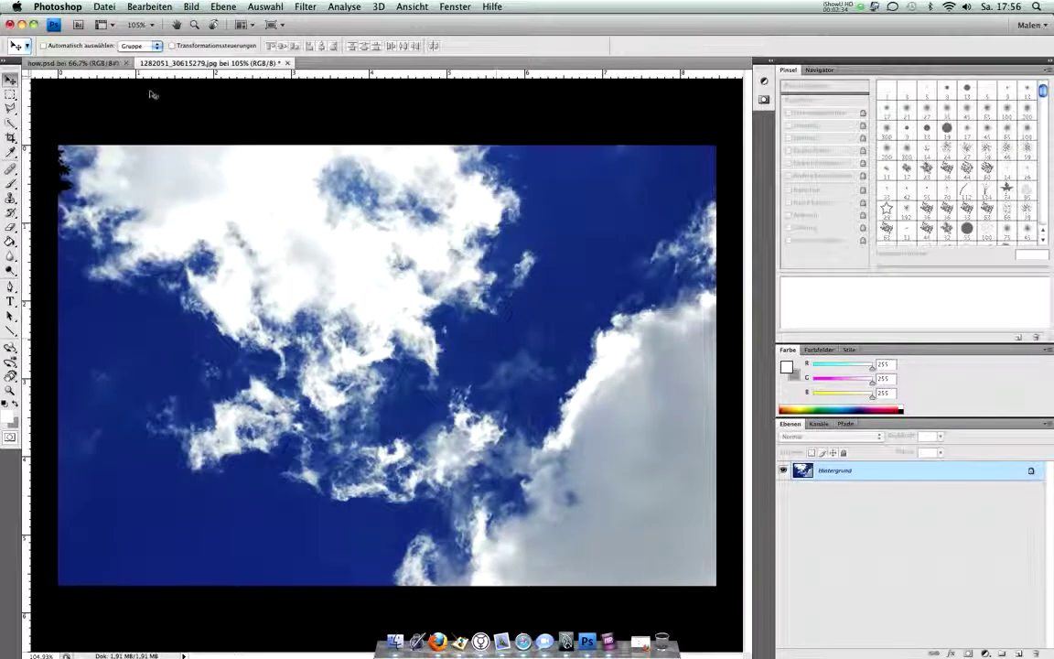
pyautogui.press('super+v')
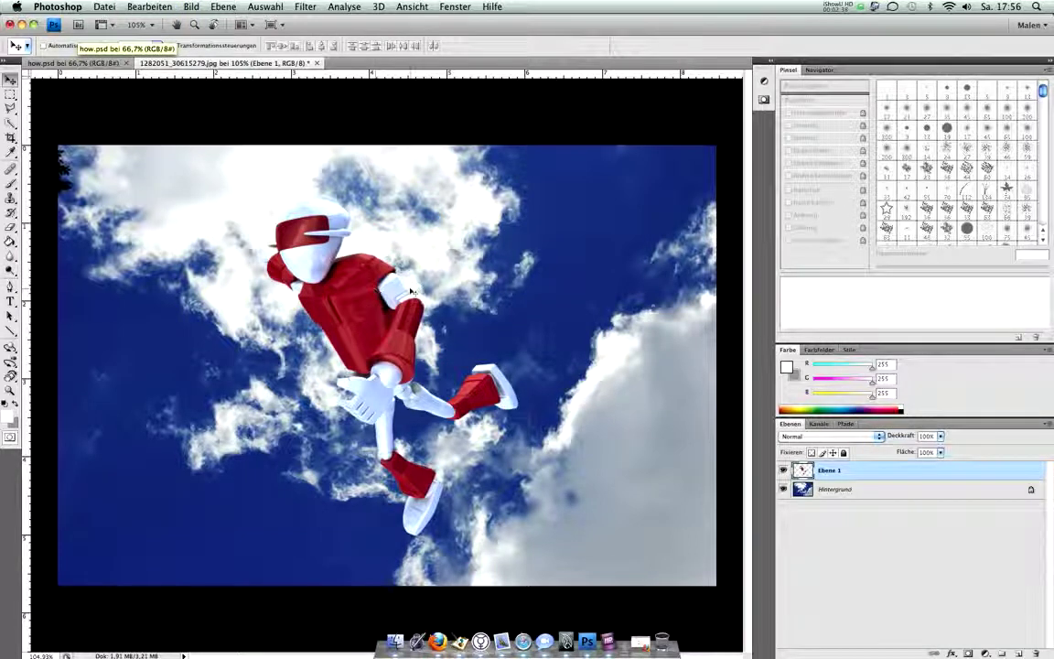
pyautogui.keyDown('alt'); pyautogui.scroll(-1, 411, 291); pyautogui.keyUp('alt')
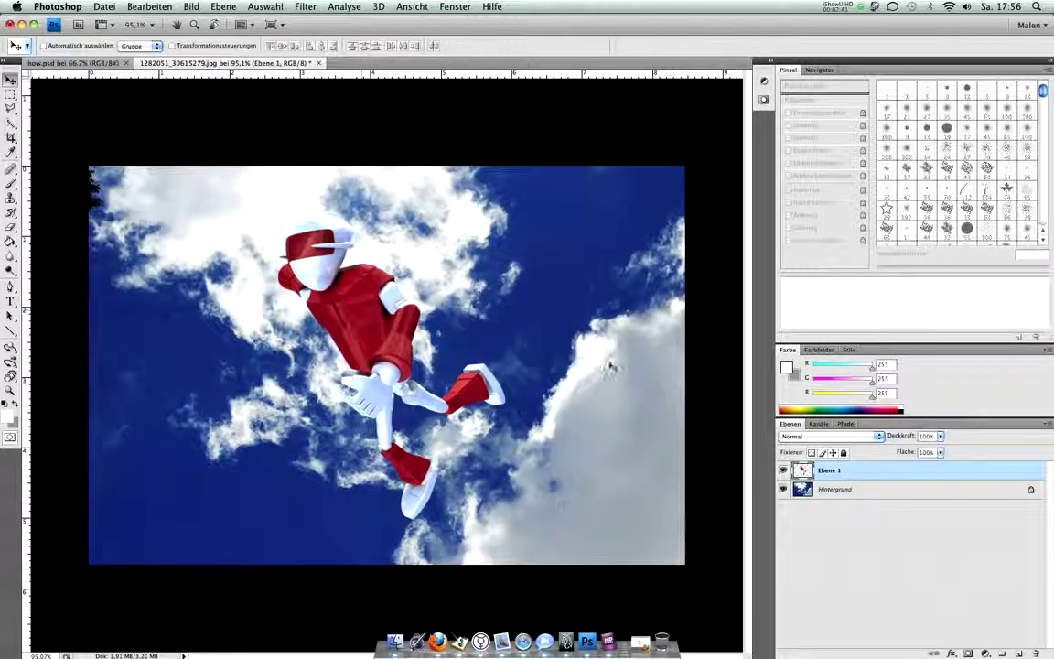
# Save a JPEG copy of the composite to the desktop (Schreibtisch) as robo.jpg at the highest quality
pyautogui.click(104, 7)
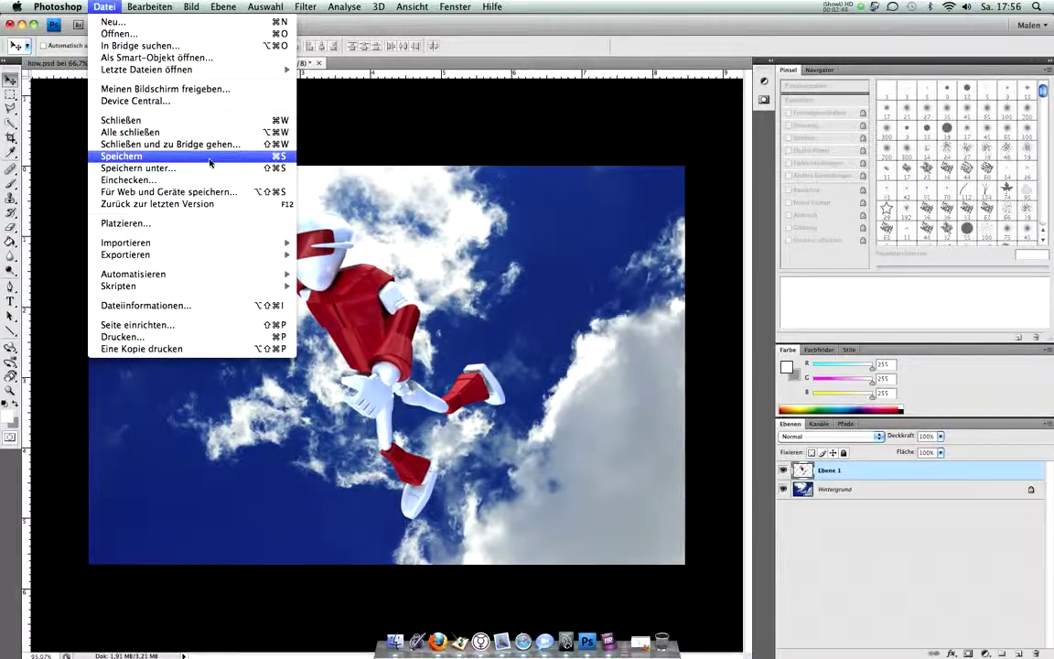
pyautogui.click(210, 159)
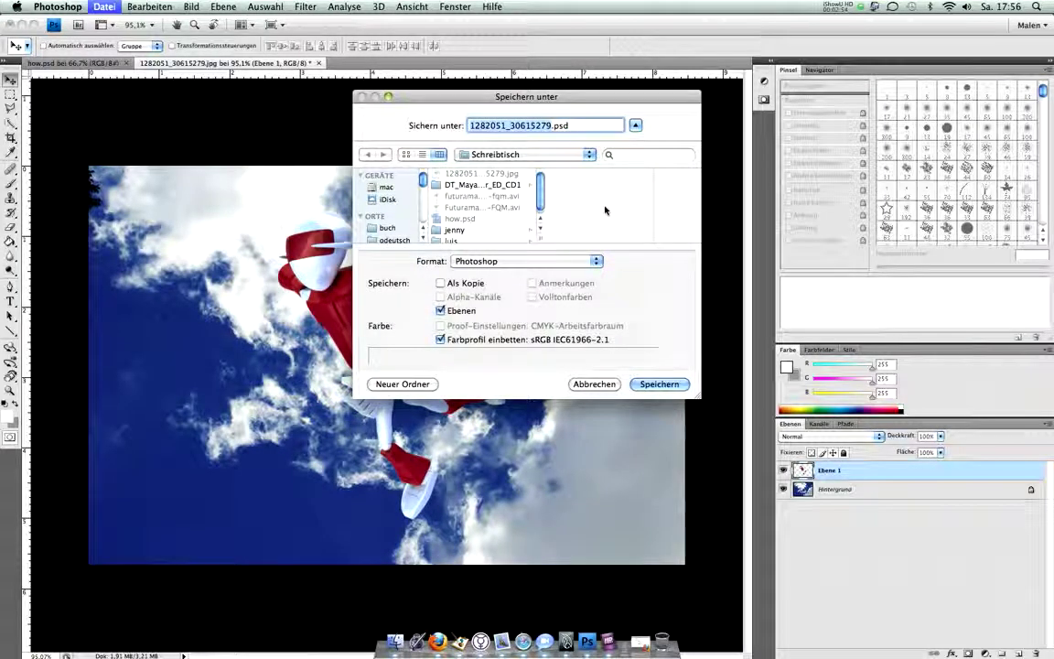
pyautogui.press('BackSpace')
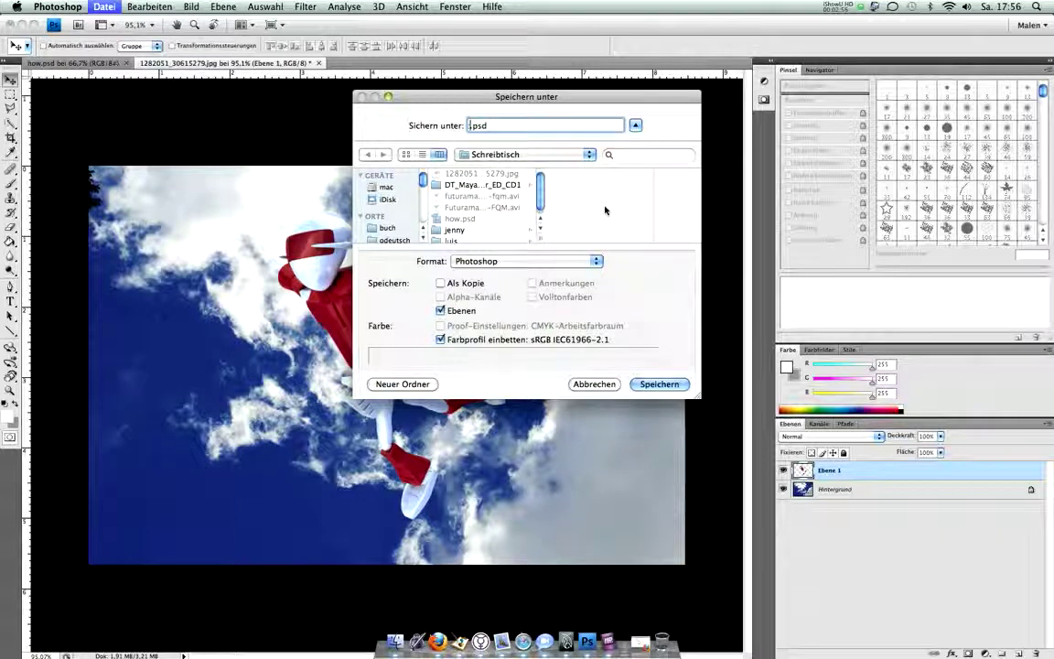
pyautogui.write('robo')
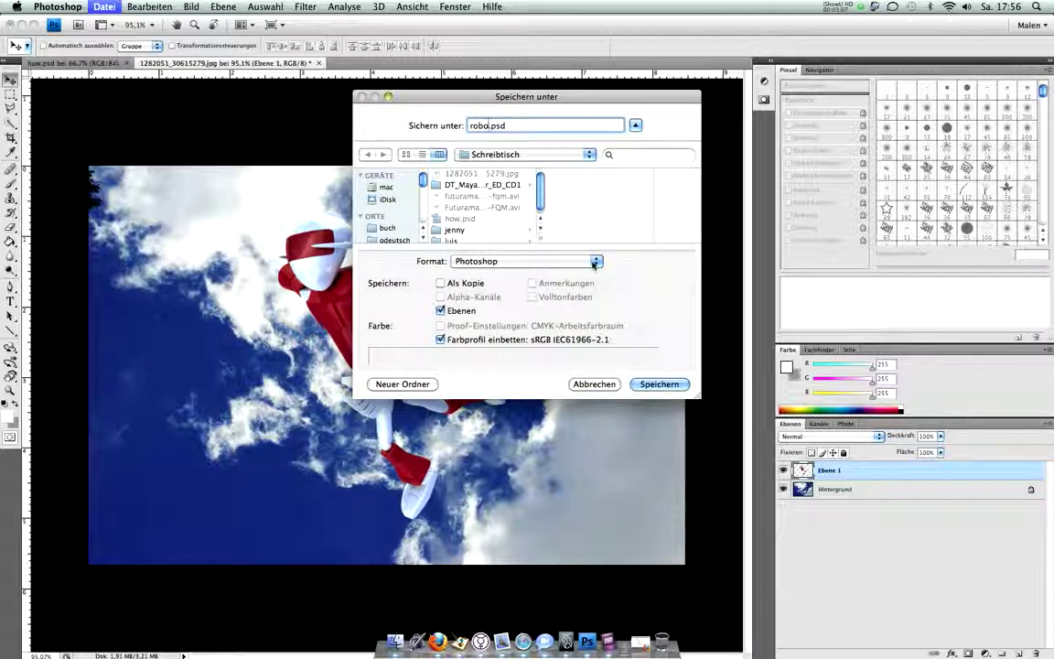
pyautogui.click(538, 261)
pyautogui.click(540, 351)
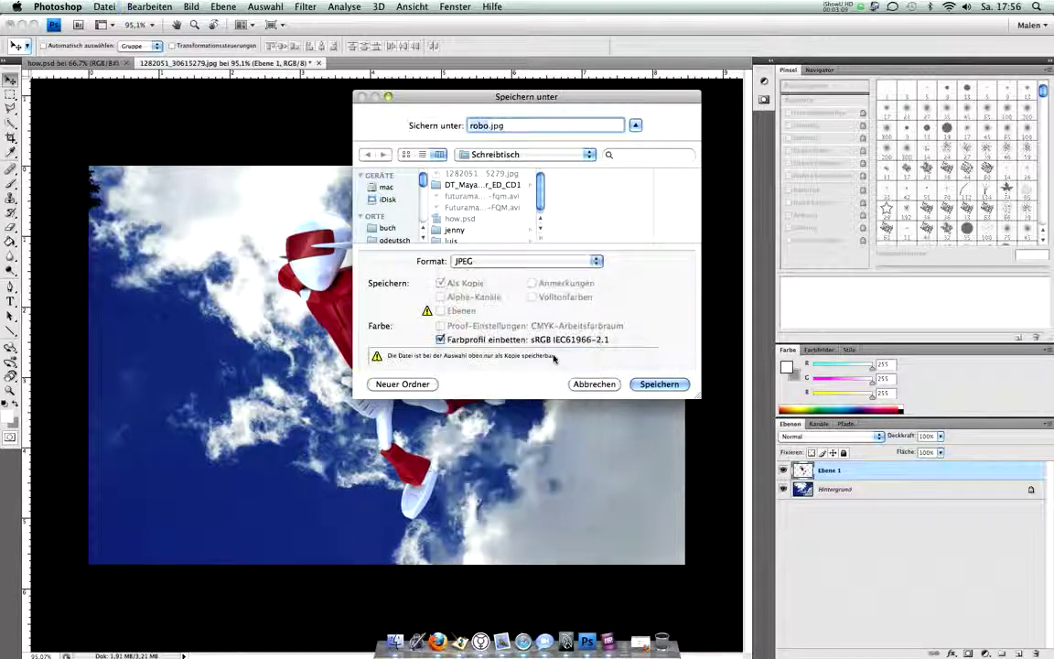
pyautogui.click(647, 386)
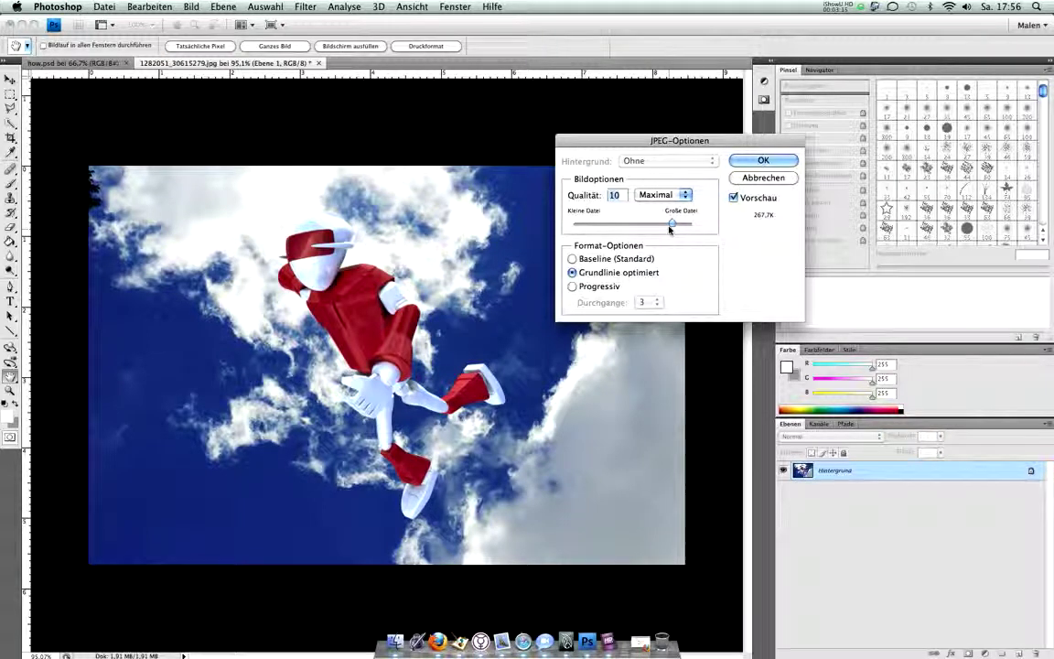
pyautogui.moveTo(671, 223); pyautogui.dragTo(696, 226)
pyautogui.click(737, 176)
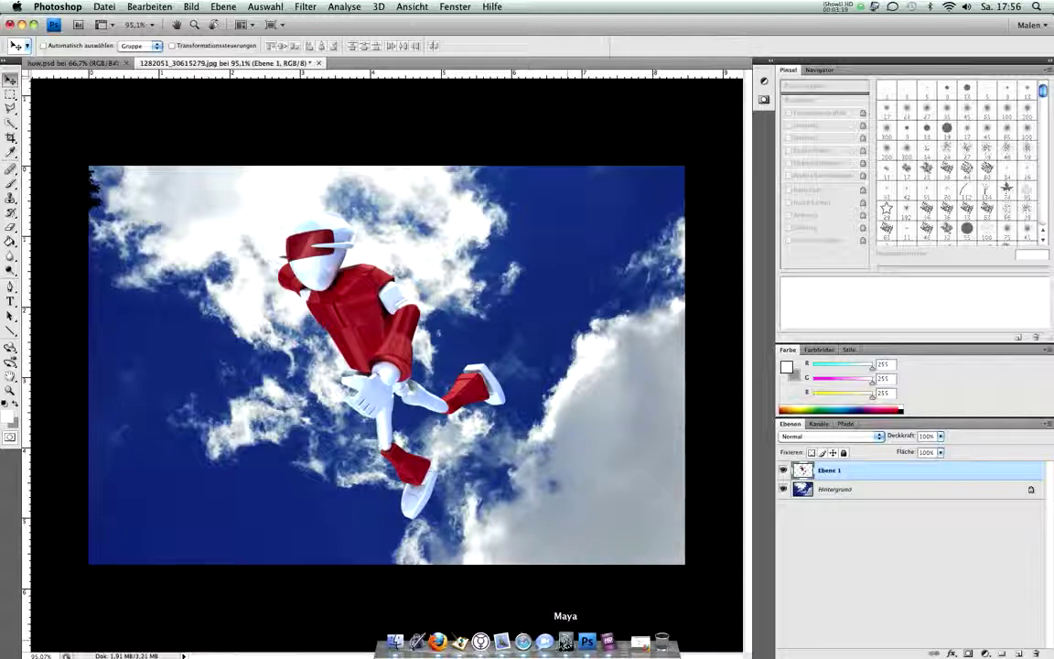
# Switch to Maya's Render View
pyautogui.click(567, 640)
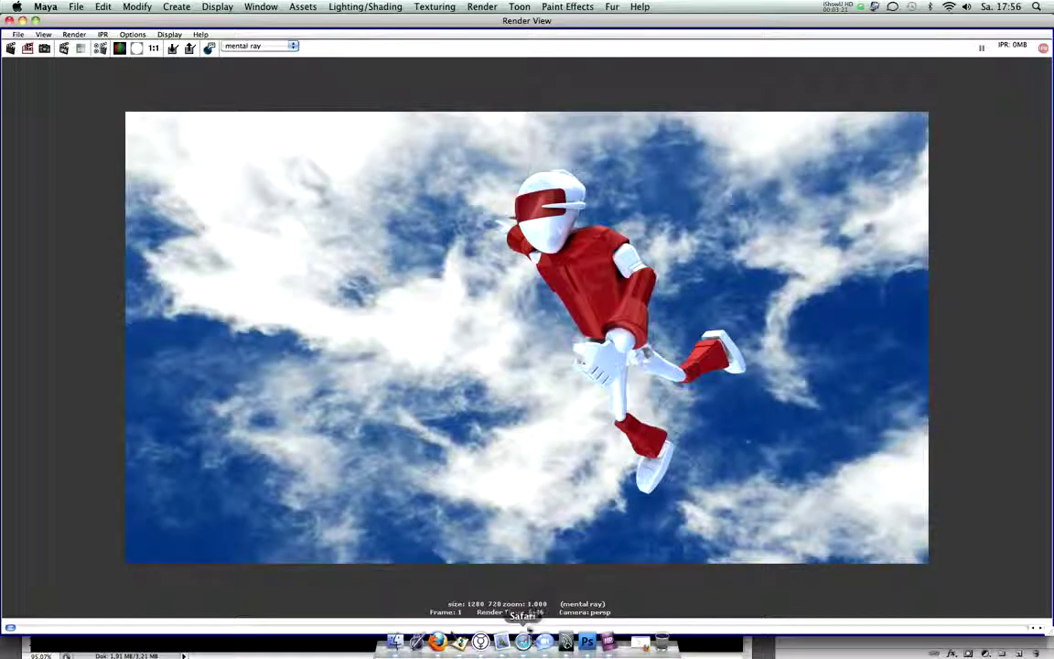